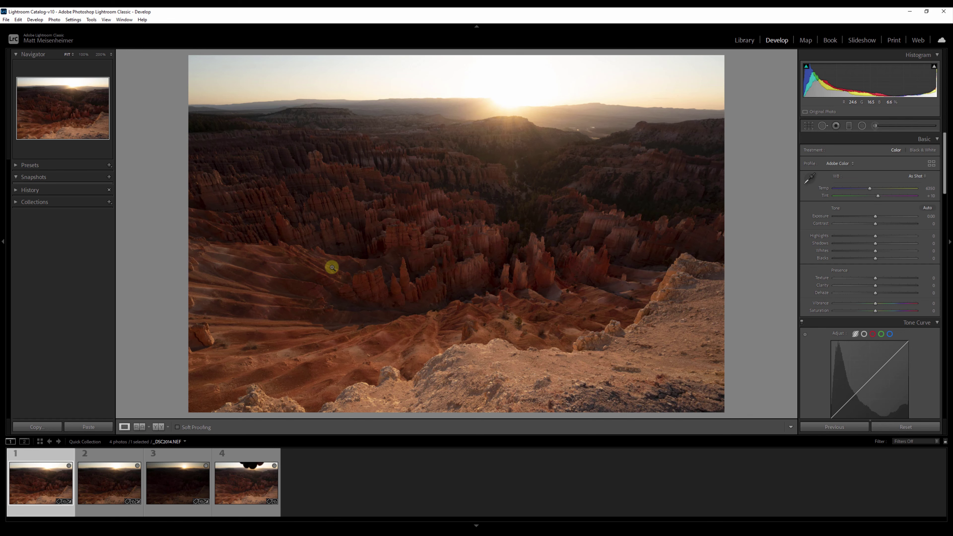
Merge the first three exposures into an HDR image with Auto Align on, Auto Settings off, Deghost None and Create Stack on.
shift+click(160, 464)
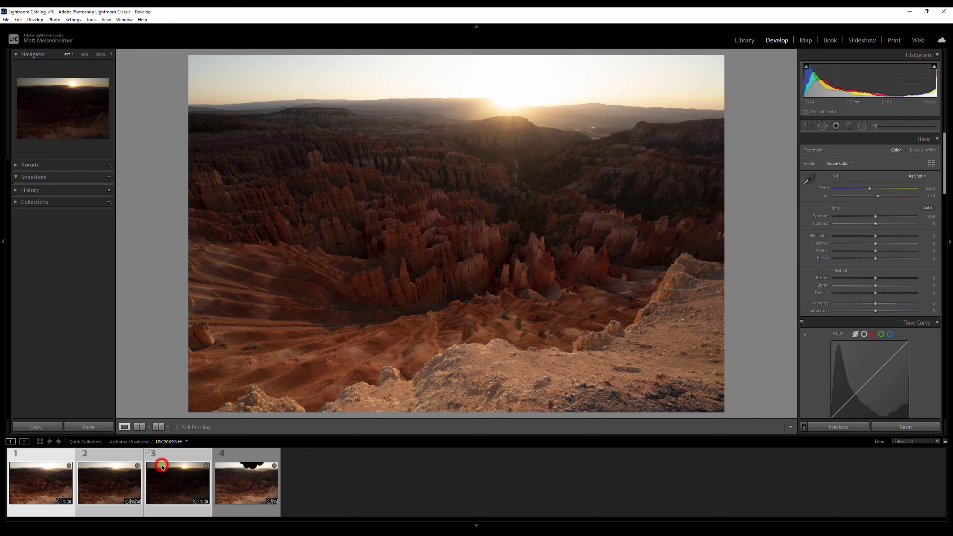
right_click(177, 456)
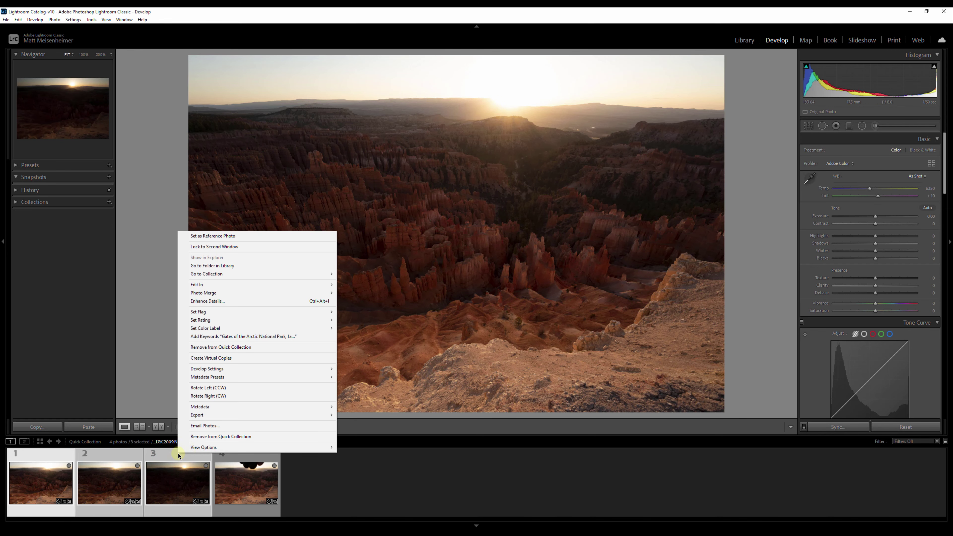
click(225, 294)
click(351, 294)
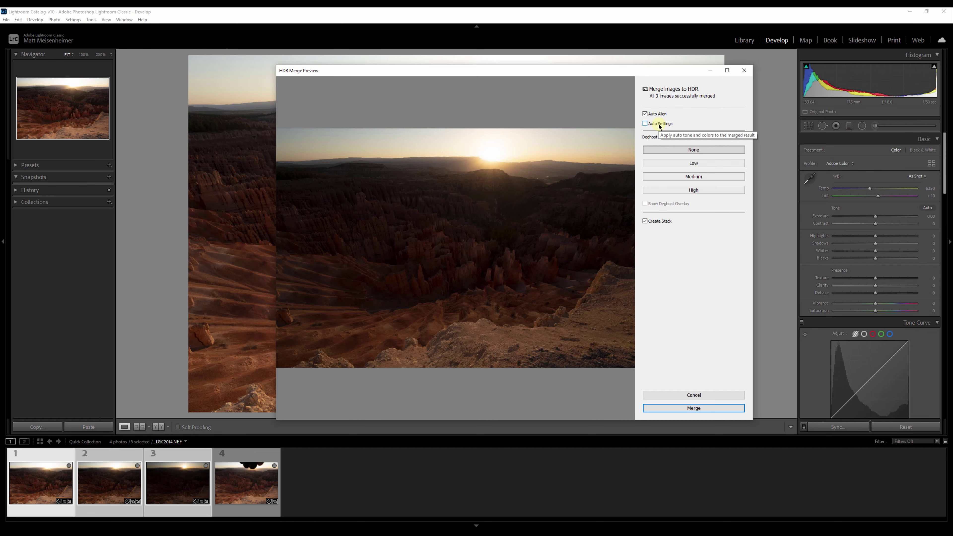
click(645, 125)
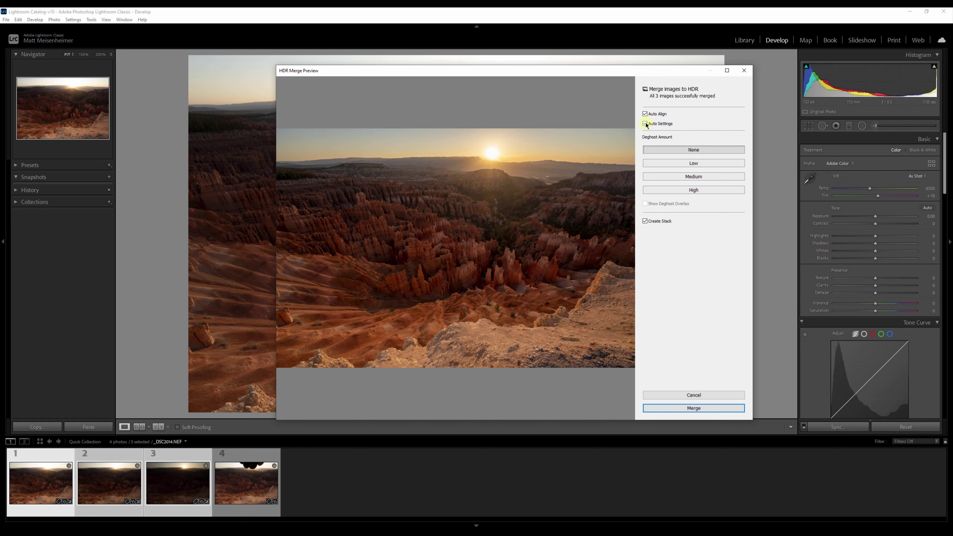
click(645, 124)
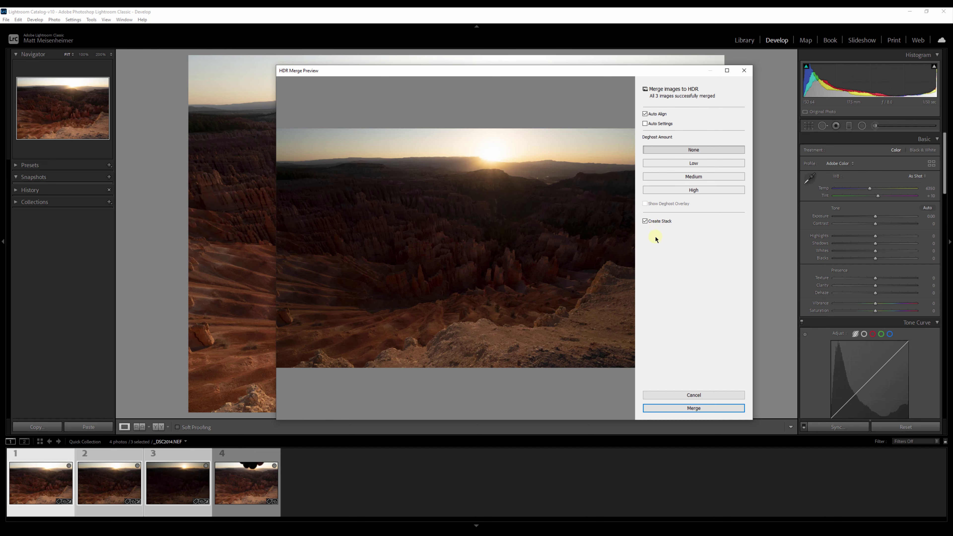
click(692, 408)
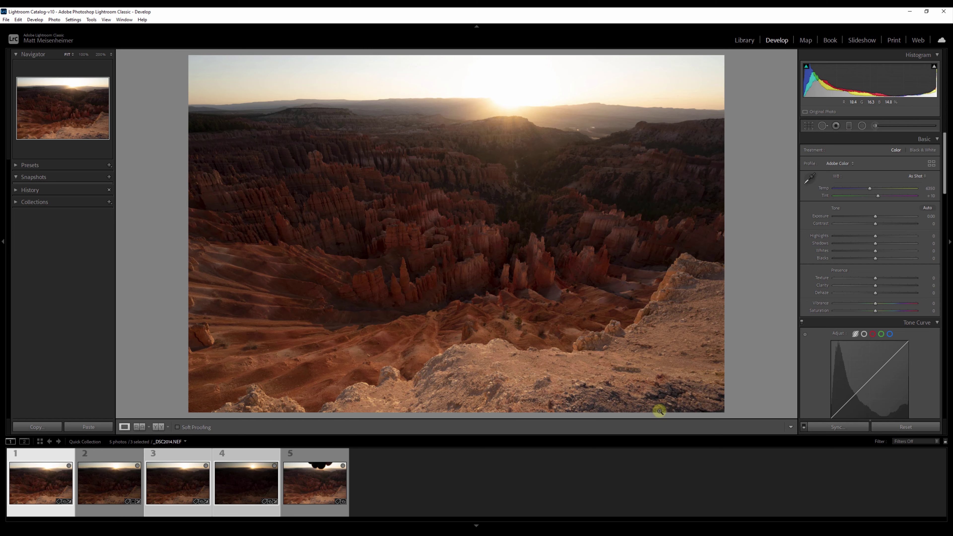
Compare the merged HDR image with the original _DSC2012.NEF exposure.
click(120, 483)
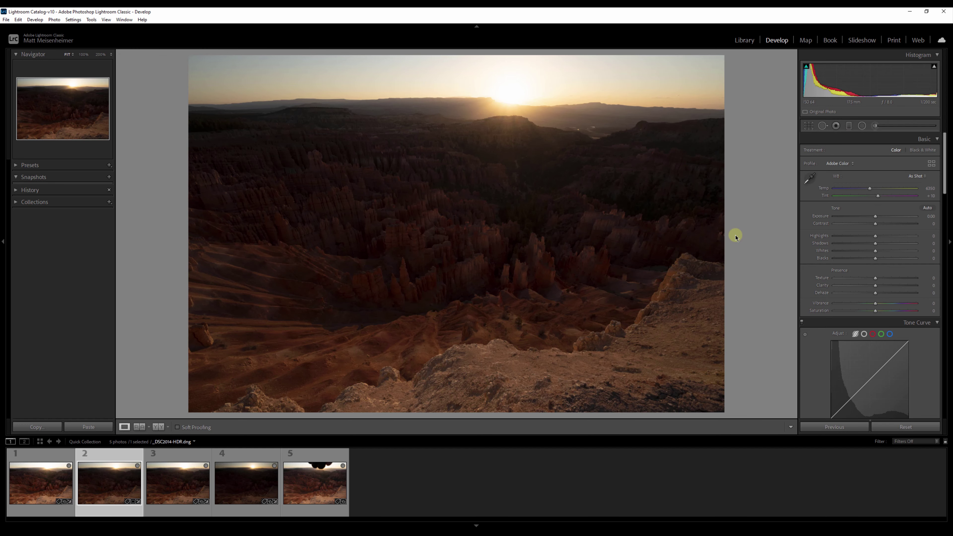
click(169, 490)
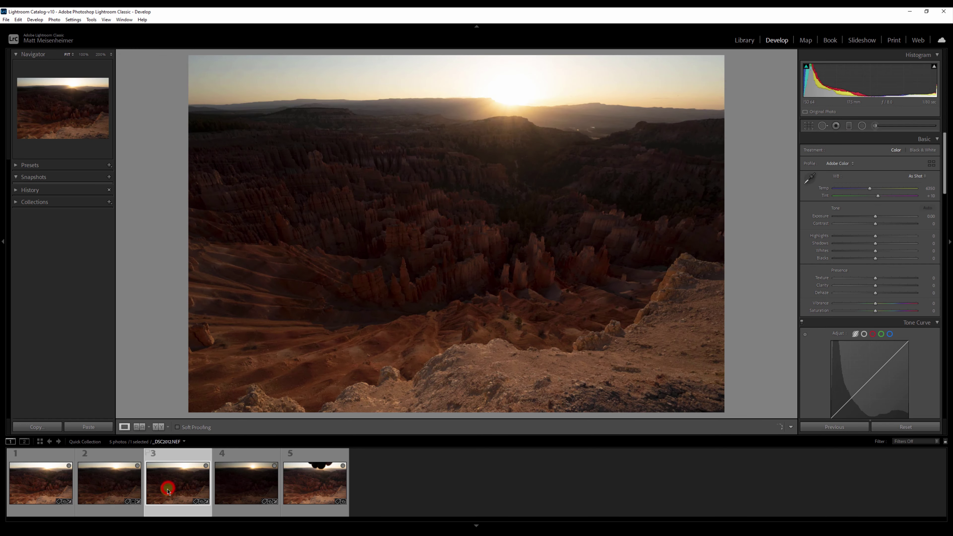
click(108, 487)
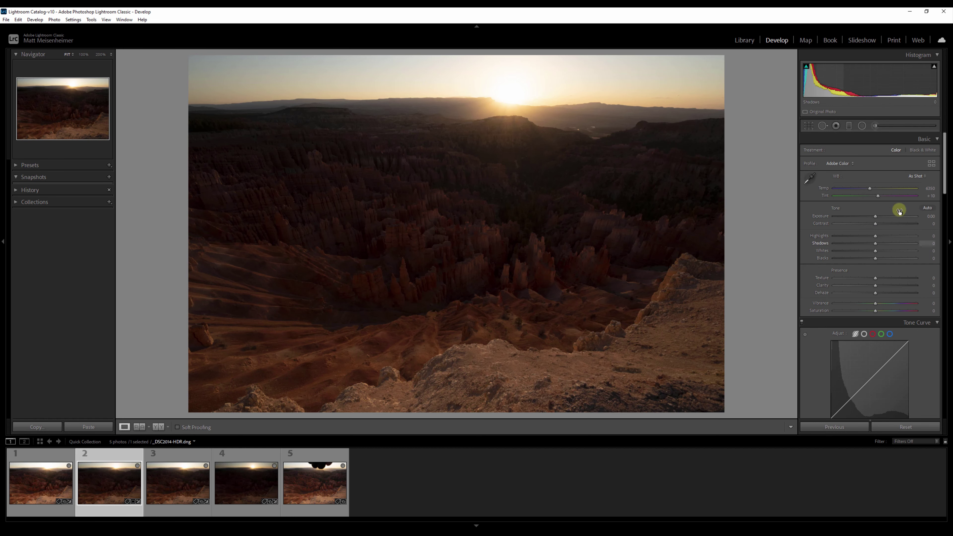
Test a strong Exposure increase on _DSC2012.NEF, reset its Exposure and return to the merged HDR image.
drag(875, 217, 908, 220)
key(Right)
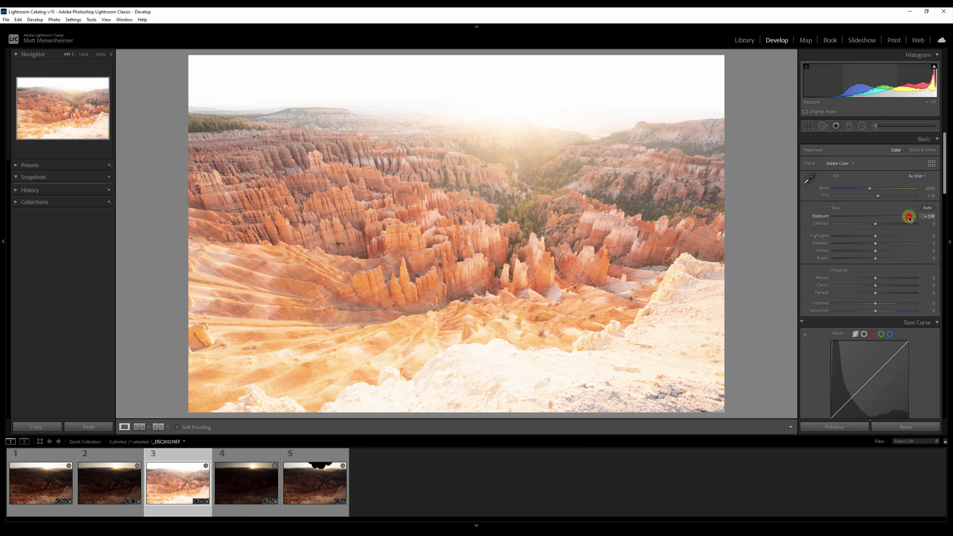
double_click(908, 218)
click(109, 480)
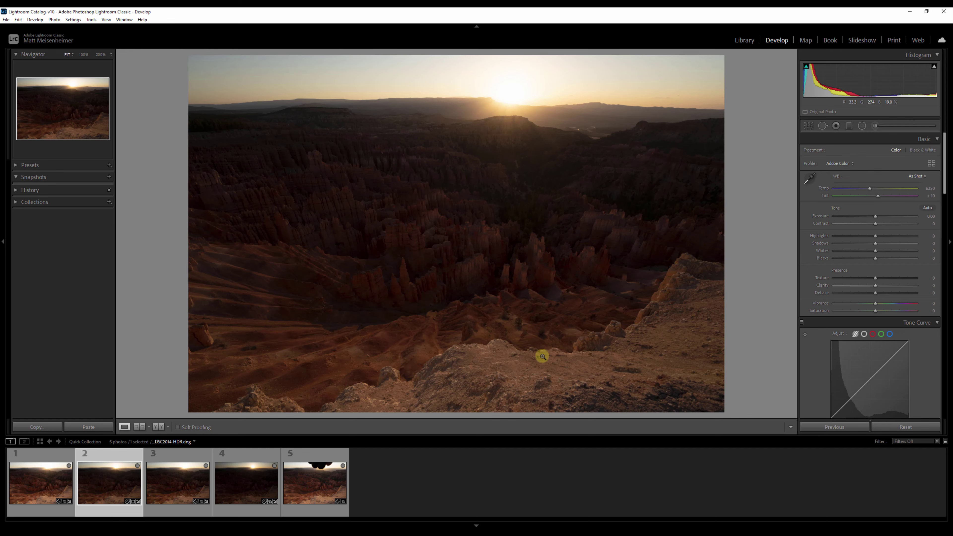
Raise the HDR image's Shadows to about +70 and darken the sky with a graduated filter at Exposure -0.71 and Highlights -18.
drag(877, 248, 905, 247)
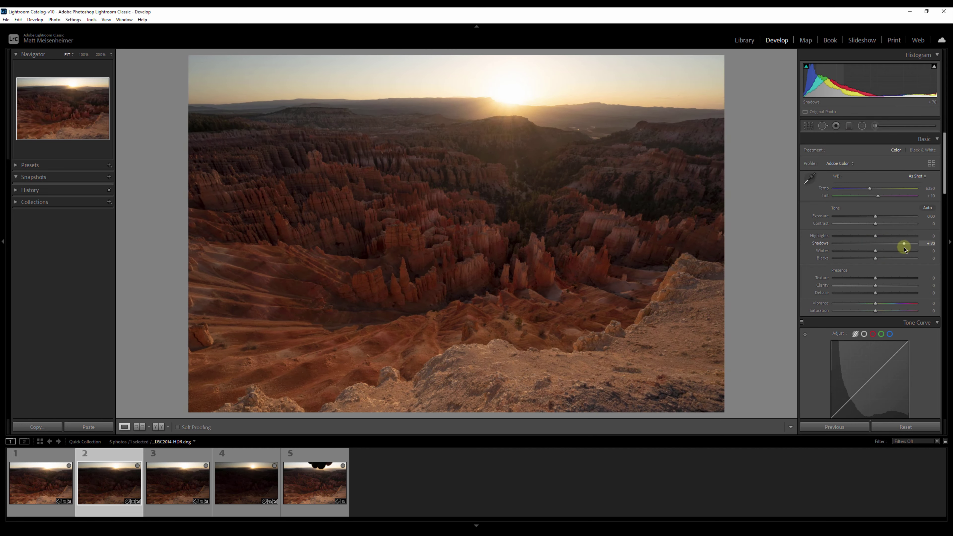
click(849, 126)
drag(514, 72, 512, 174)
drag(513, 116, 518, 90)
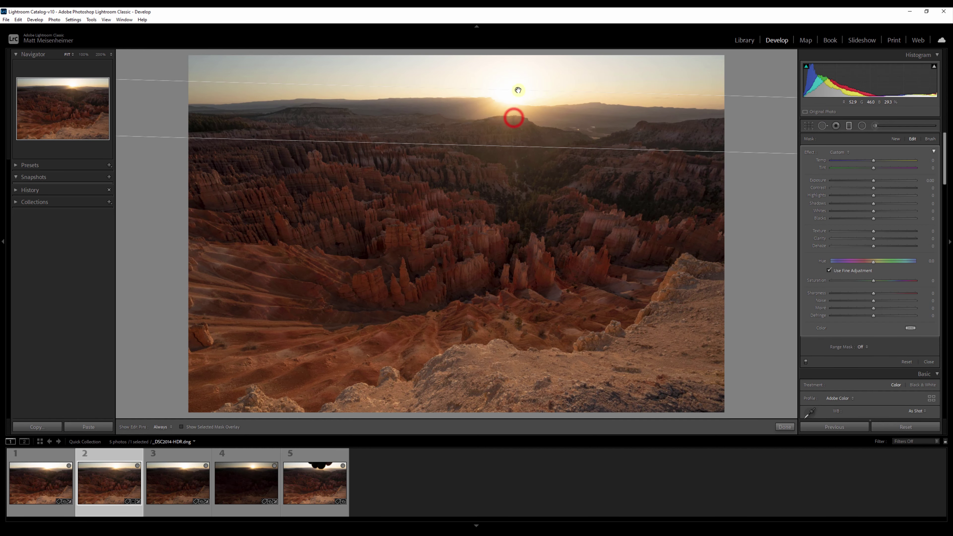
mouse_move(870, 183)
mouse_down()
mouse_move(865, 199)
mouse_move(865, 181)
mouse_up()
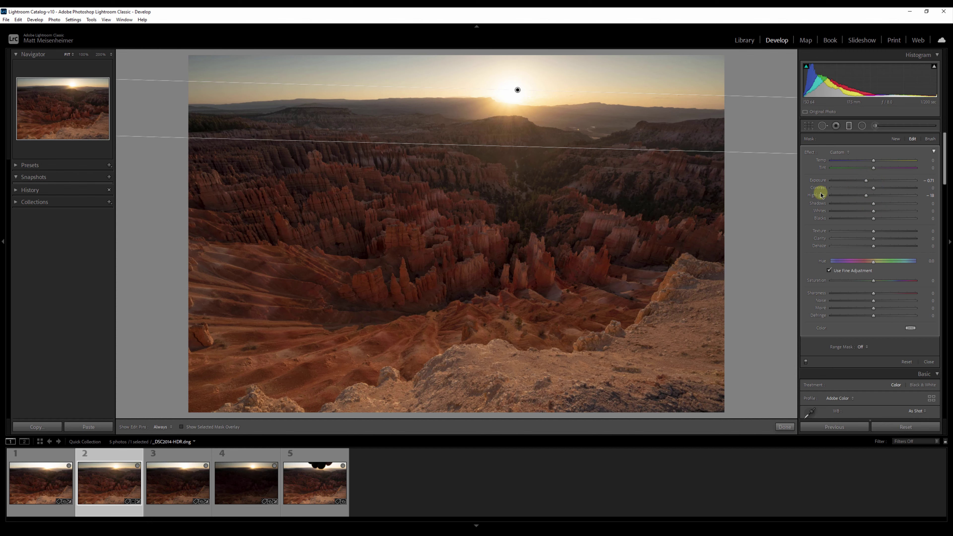
click(784, 426)
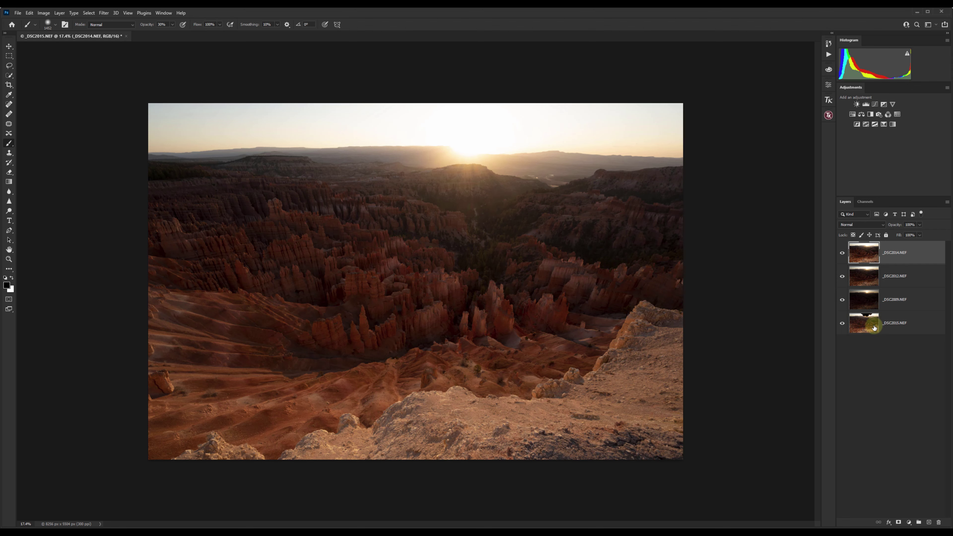
Hide the _DSC2015.NEF layer and reorder the layers above it to _DSC2009.NEF, _DSC2012.NEF and _DSC2014.NEF from the top down.
click(842, 323)
drag(862, 252, 870, 304)
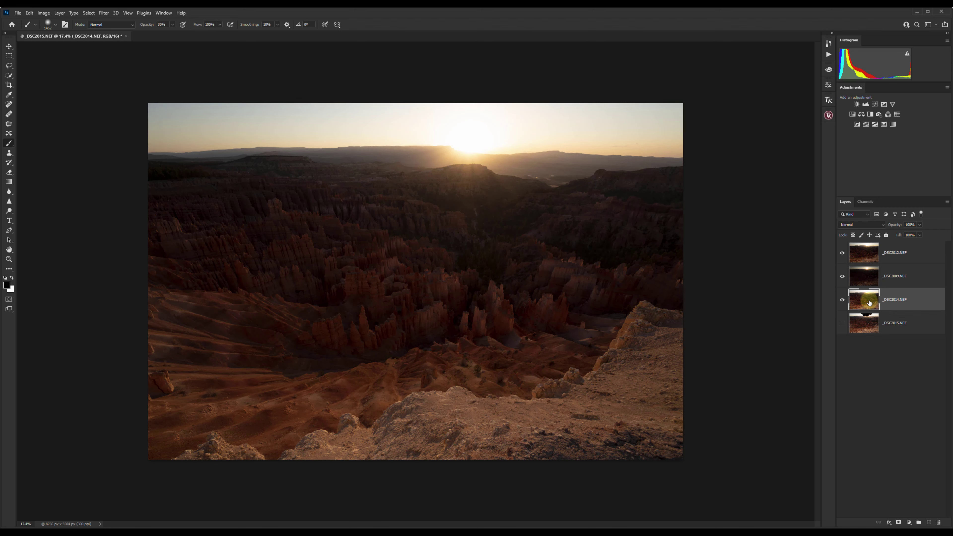
click(866, 253)
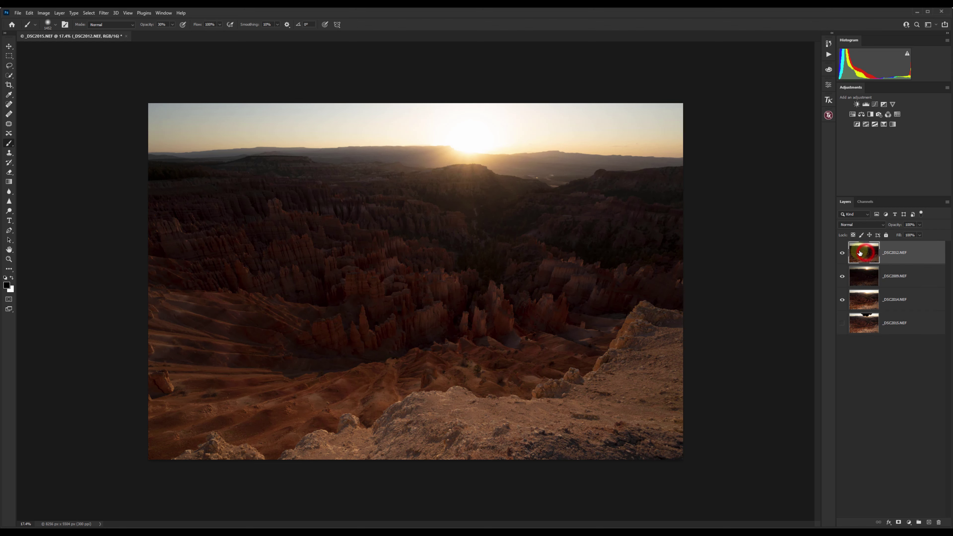
drag(866, 253, 863, 287)
click(861, 253)
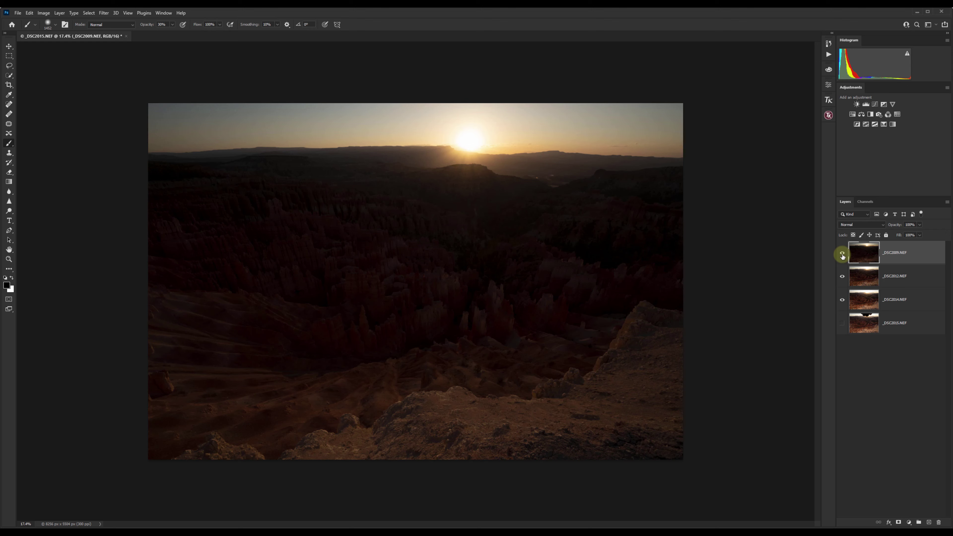
Hide the _DSC2009.NEF layer and add a black layer mask to the _DSC2012.NEF layer.
click(843, 254)
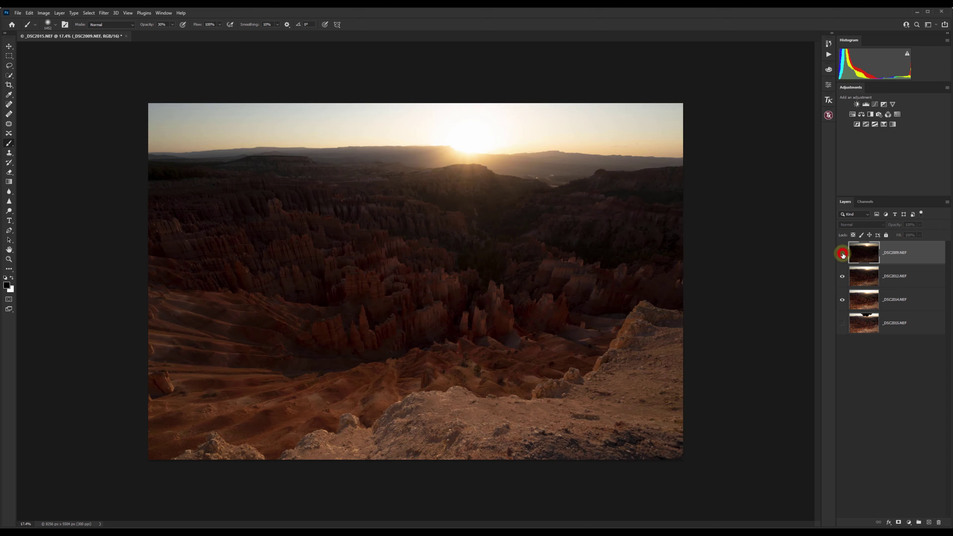
click(867, 275)
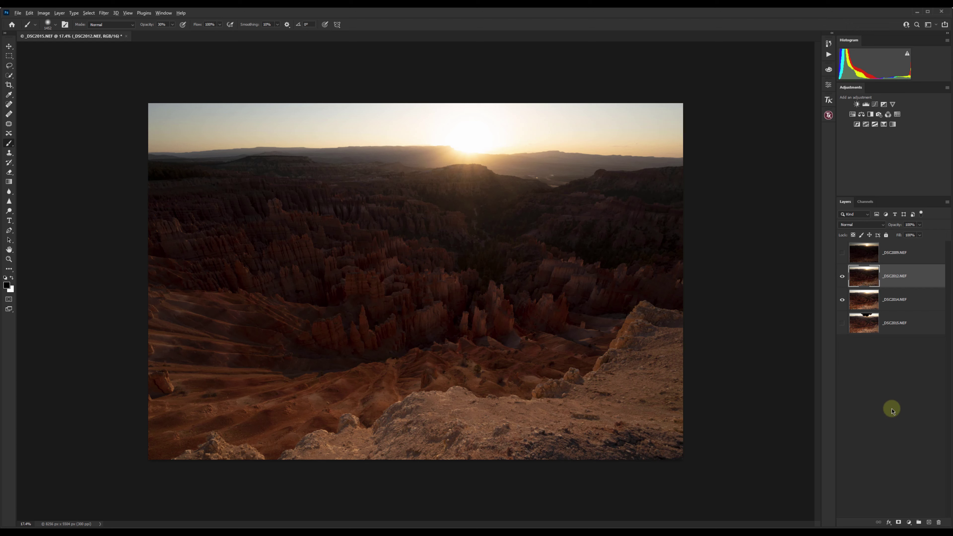
alt+click(898, 522)
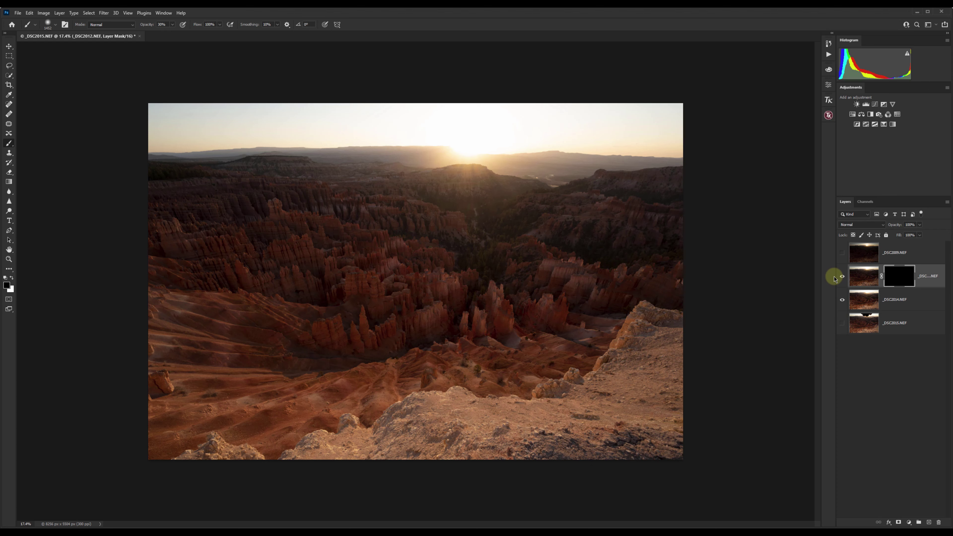
Compare the TK Basic luminosity masks Lights 1, 2 and 3, and settle on Lights 2.
click(828, 115)
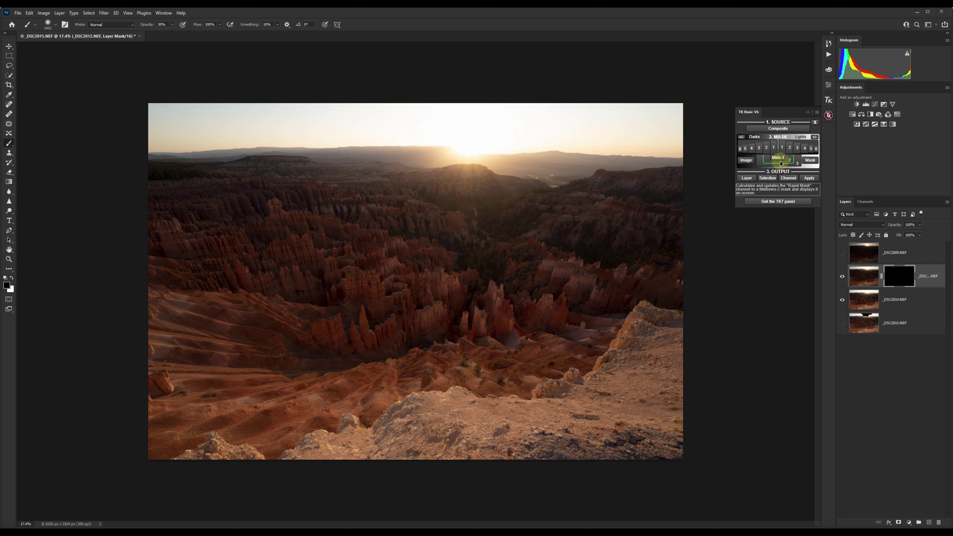
click(784, 150)
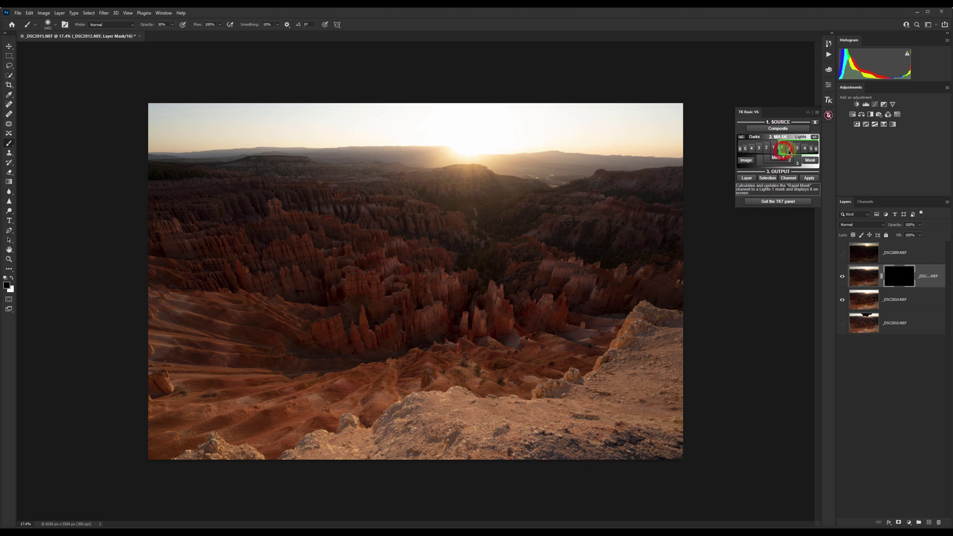
click(788, 149)
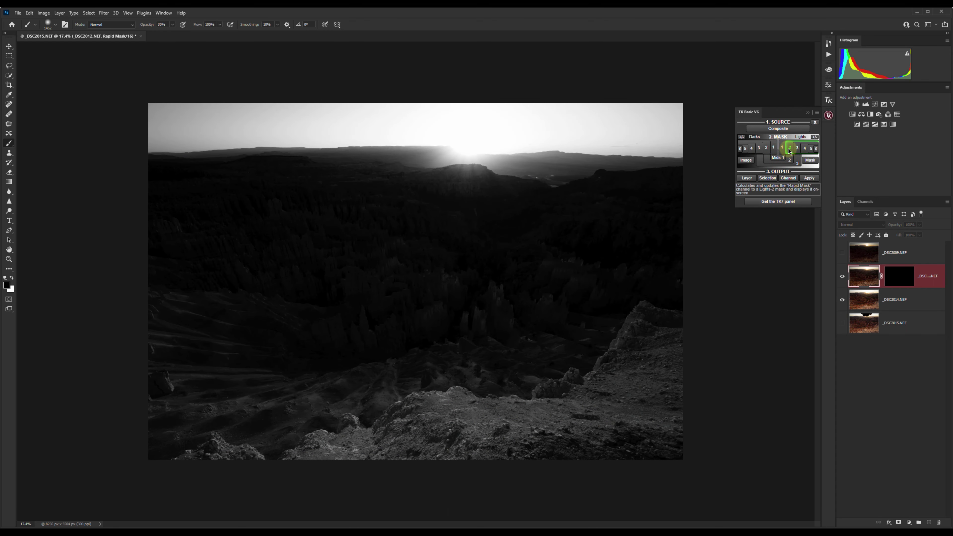
click(798, 151)
click(789, 151)
click(797, 150)
click(790, 150)
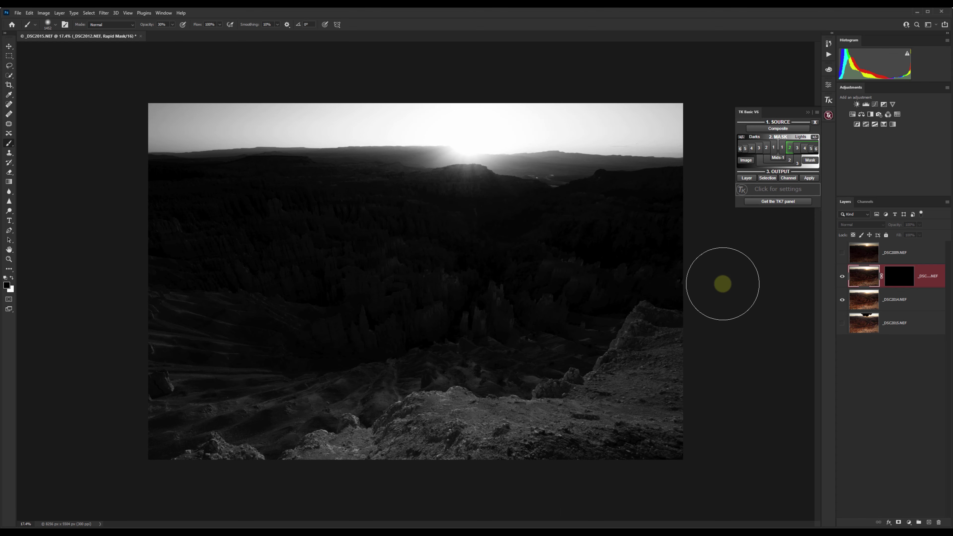
Load the Lights 2 mask as a selection, target the _DSC2012.NEF layer mask and hide the selection outline.
click(768, 179)
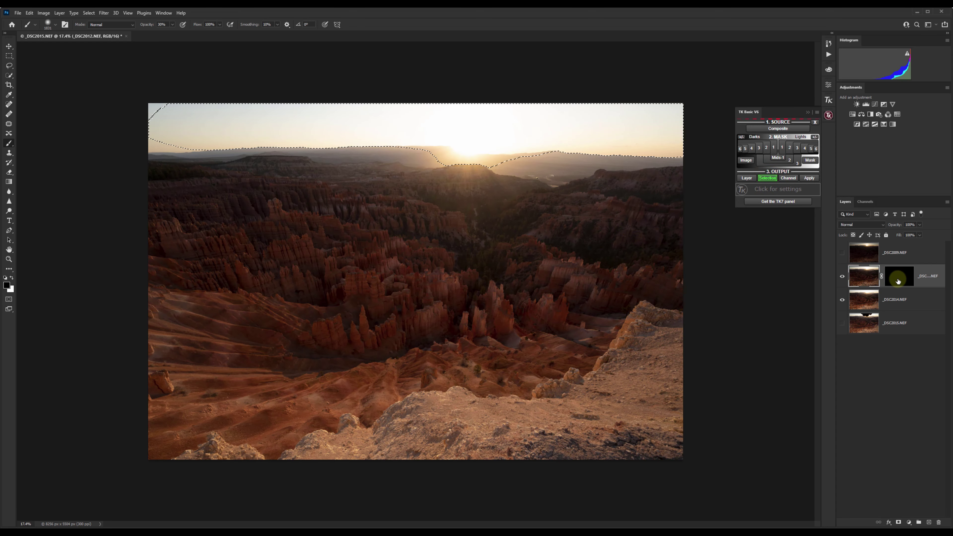
click(897, 279)
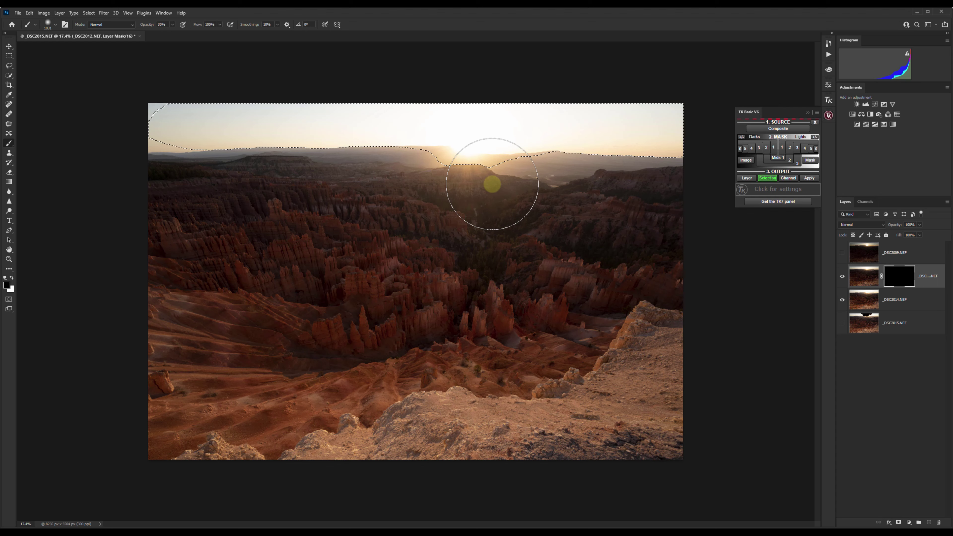
key(ctrl+d)
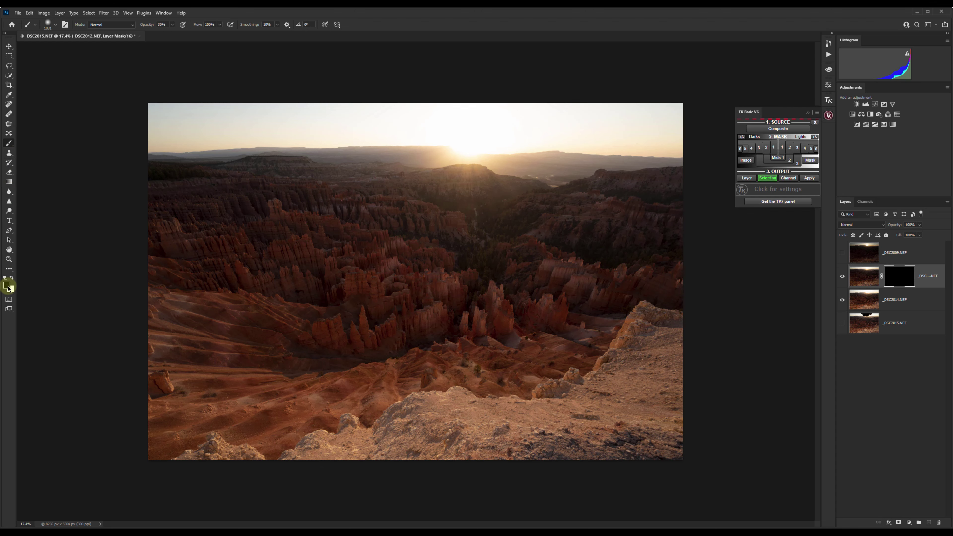
Paint white across the sky on the _DSC2012.NEF layer mask with a large soft brush, raising its opacity to 50%.
click(12, 278)
drag(215, 114, 225, 116)
click(167, 109)
drag(211, 105, 653, 105)
mouse_move(172, 104)
mouse_down()
mouse_move(290, 93)
mouse_move(490, 89)
mouse_up()
mouse_move(420, 84)
mouse_down()
mouse_move(544, 86)
mouse_move(692, 122)
mouse_up()
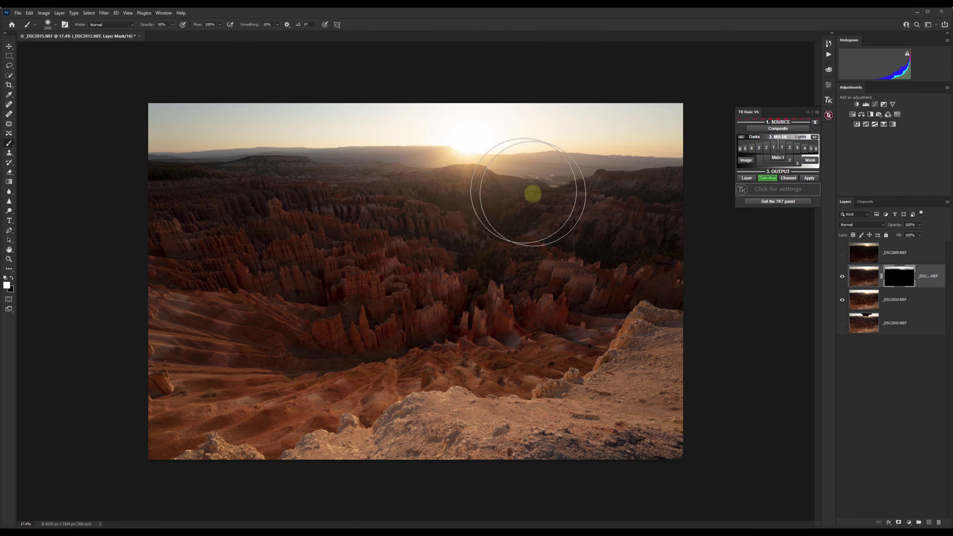
Compare the sky with and without the masked _DSC2012.NEF layer.
click(842, 277)
click(842, 277)
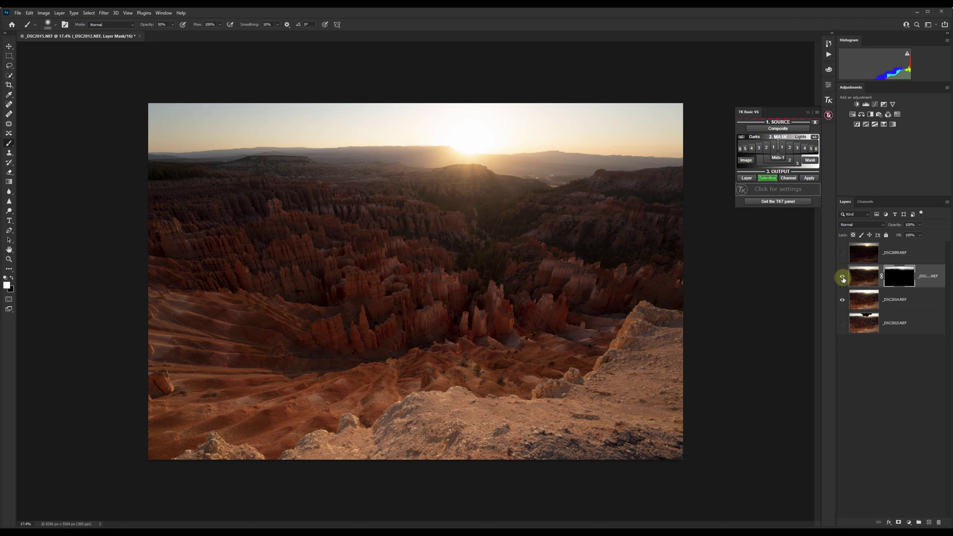
click(842, 278)
click(842, 278)
Make the _DSC2009.NEF layer visible and add a black layer mask to it.
click(841, 255)
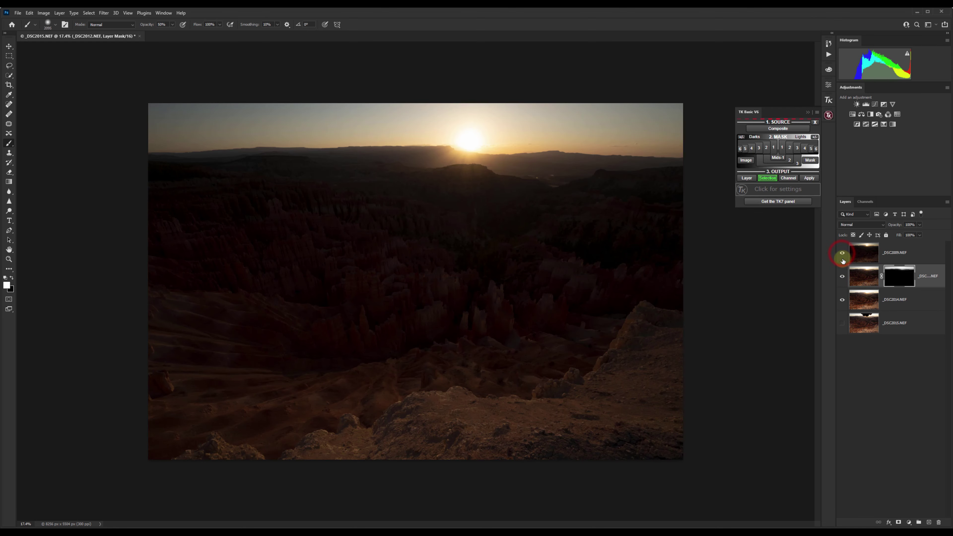
click(862, 256)
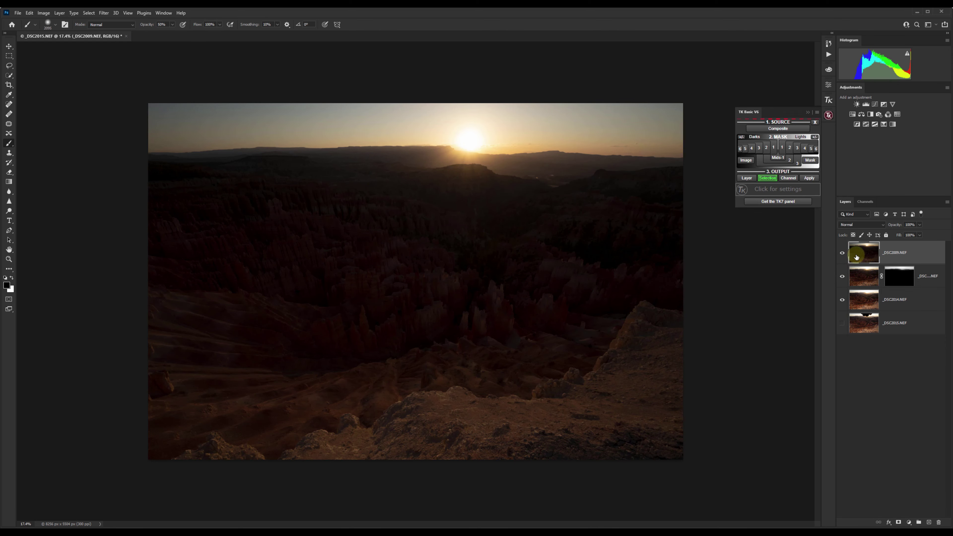
click(842, 255)
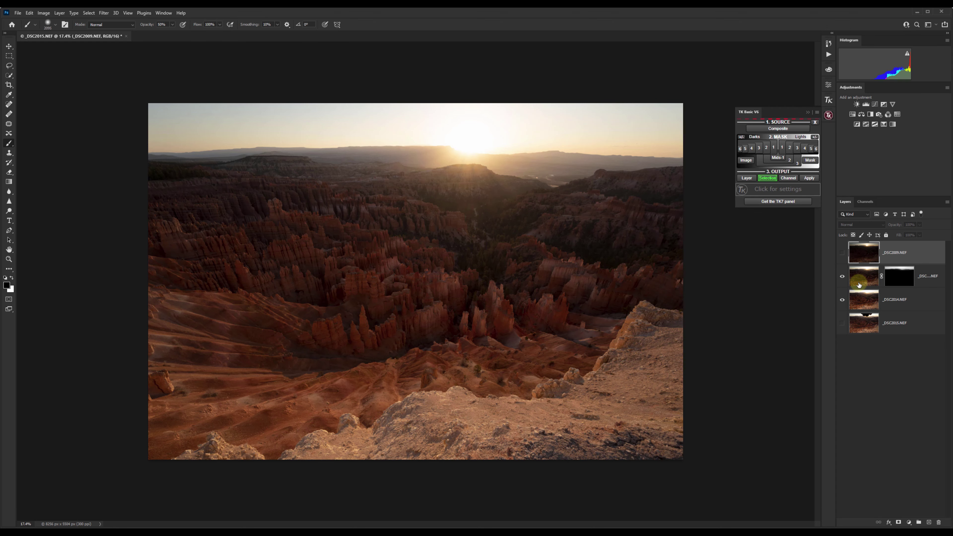
click(842, 252)
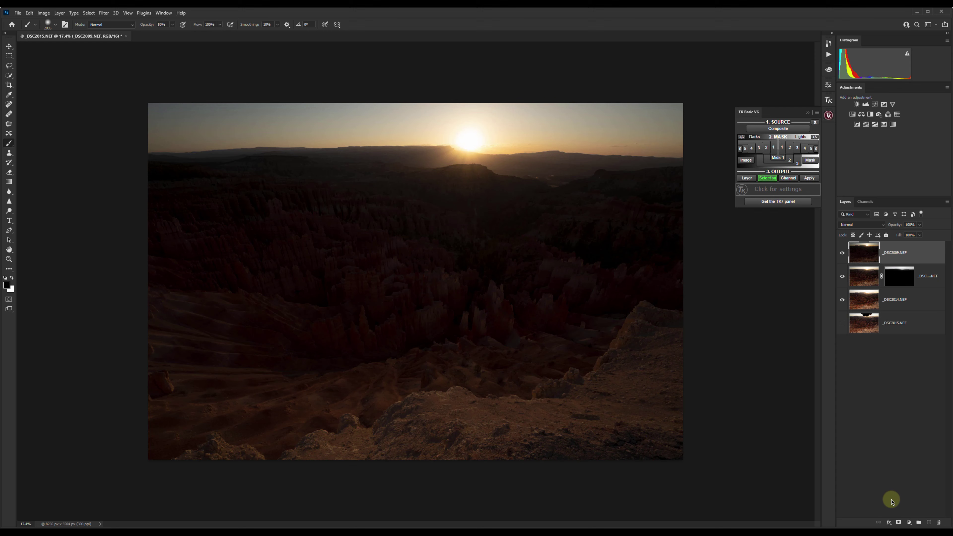
alt+click(898, 522)
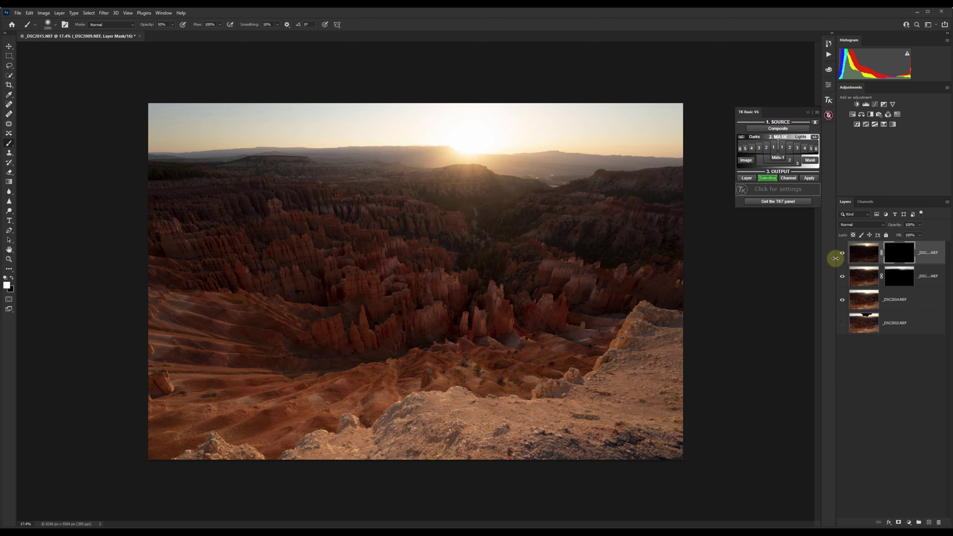
Load the Lights 2 luminosity mask as a selection, target the _DSC2009.NEF layer mask and hide the selection outline.
click(790, 148)
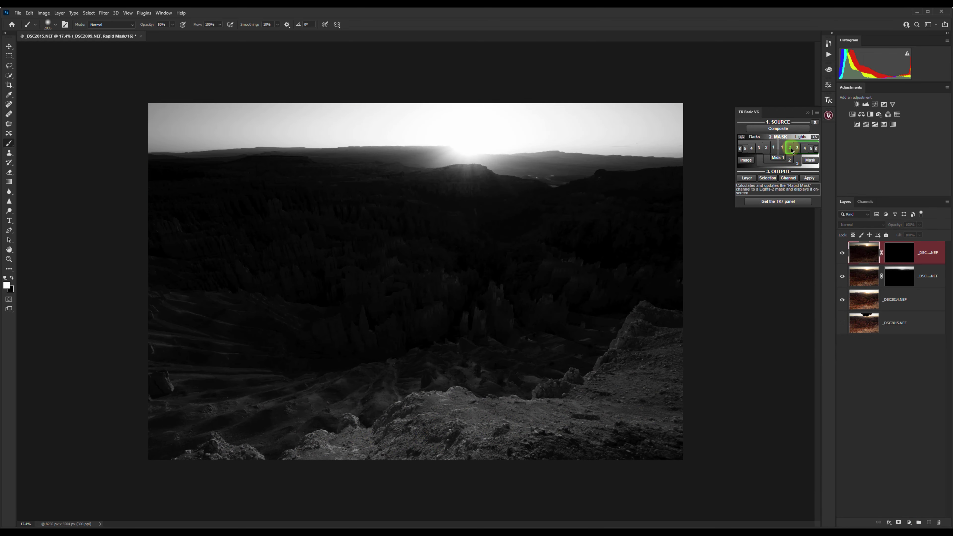
click(797, 149)
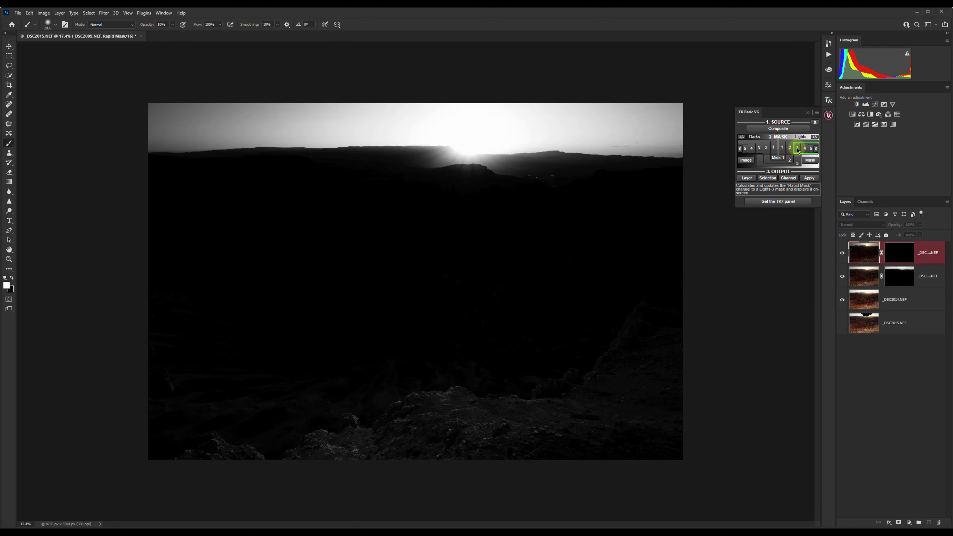
click(789, 148)
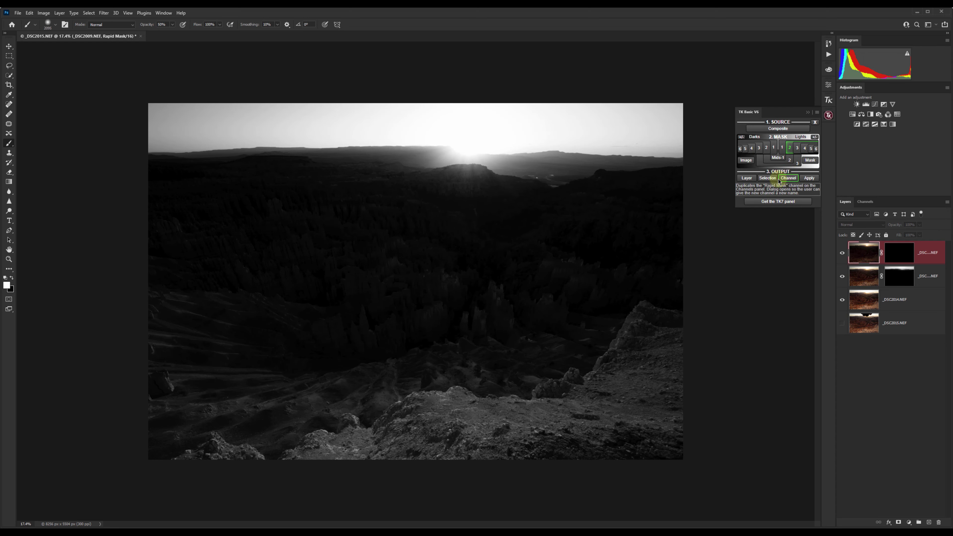
click(767, 178)
click(900, 252)
key(x)
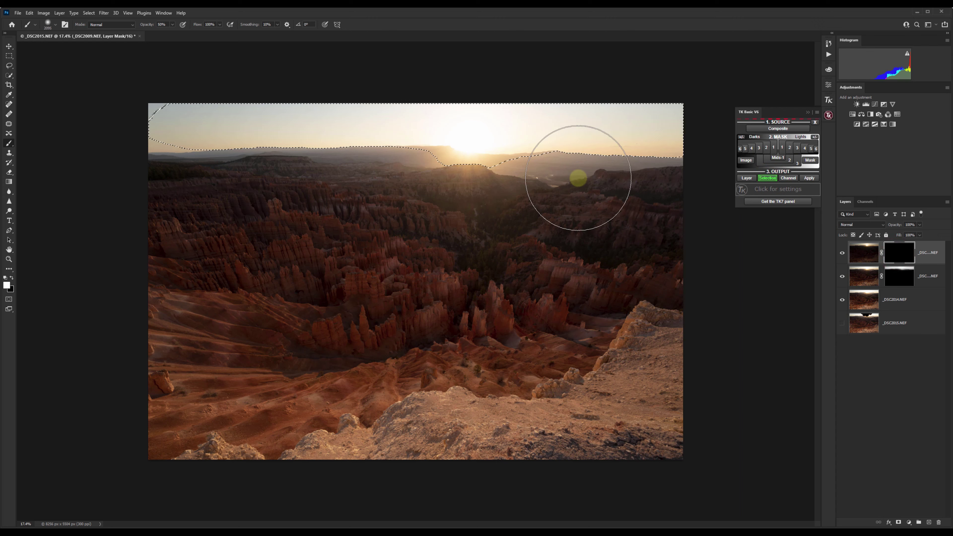
key(ctrl+h)
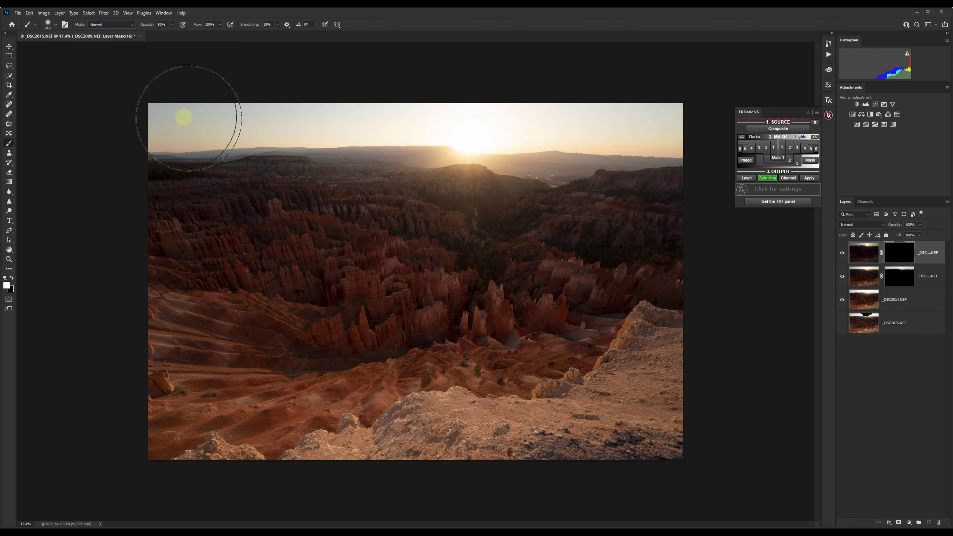
Paint the _DSC2009.NEF layer mask white across the sky, and refine around the sun with a smaller 25% opacity brush in white and black.
click(174, 100)
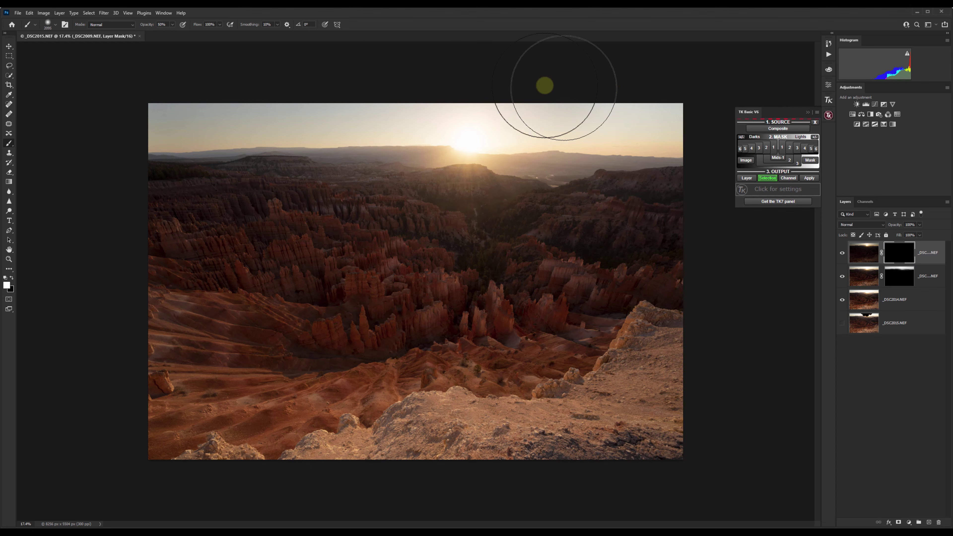
click(691, 106)
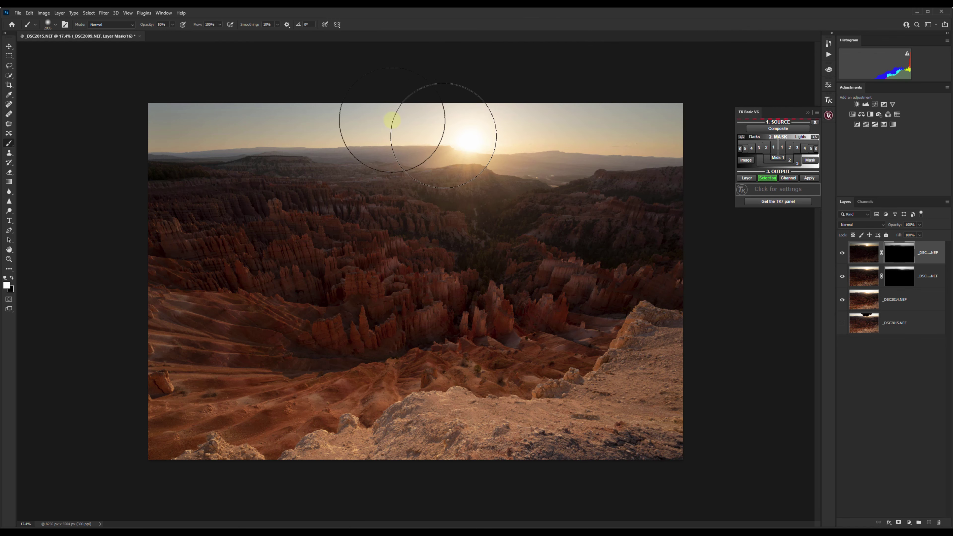
drag(150, 25, 138, 26)
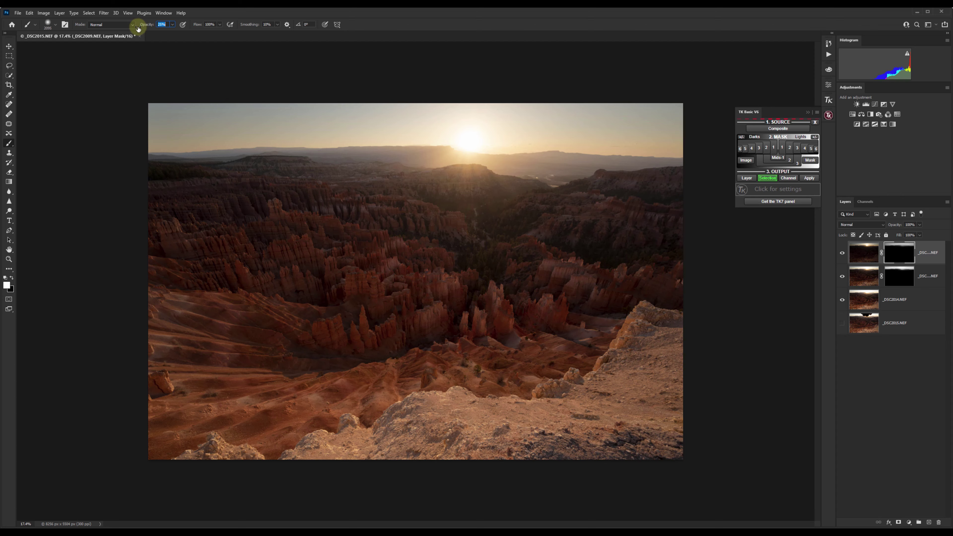
drag(469, 157, 424, 158)
click(449, 132)
click(489, 140)
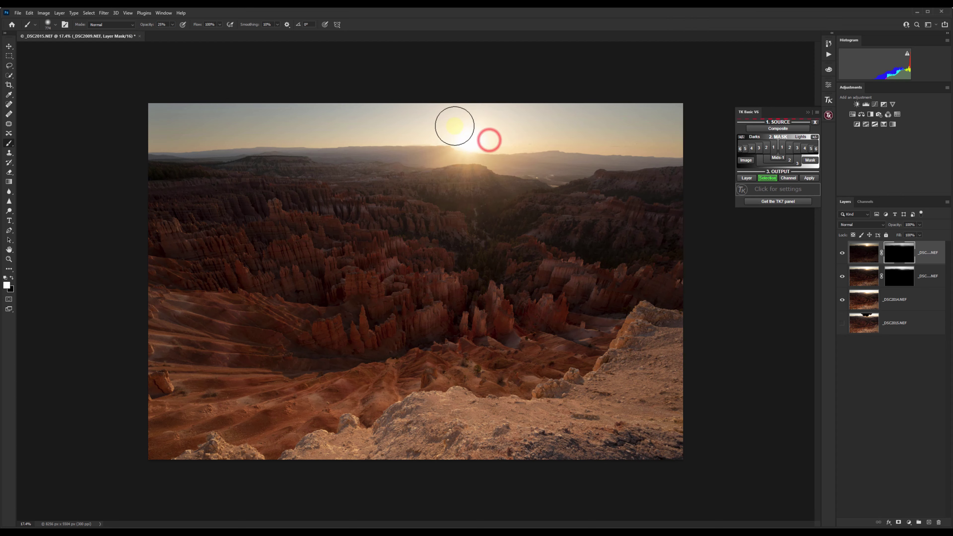
click(446, 135)
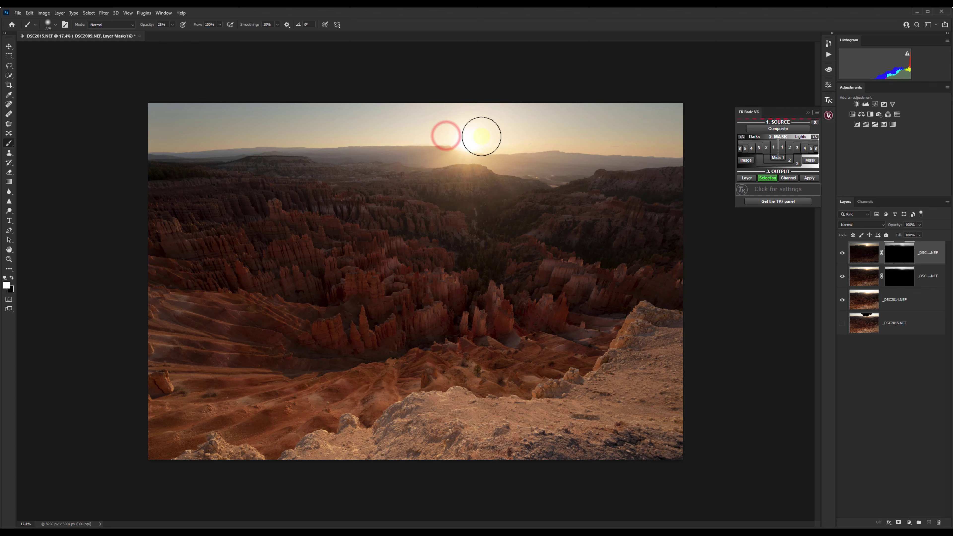
key(x)
click(445, 154)
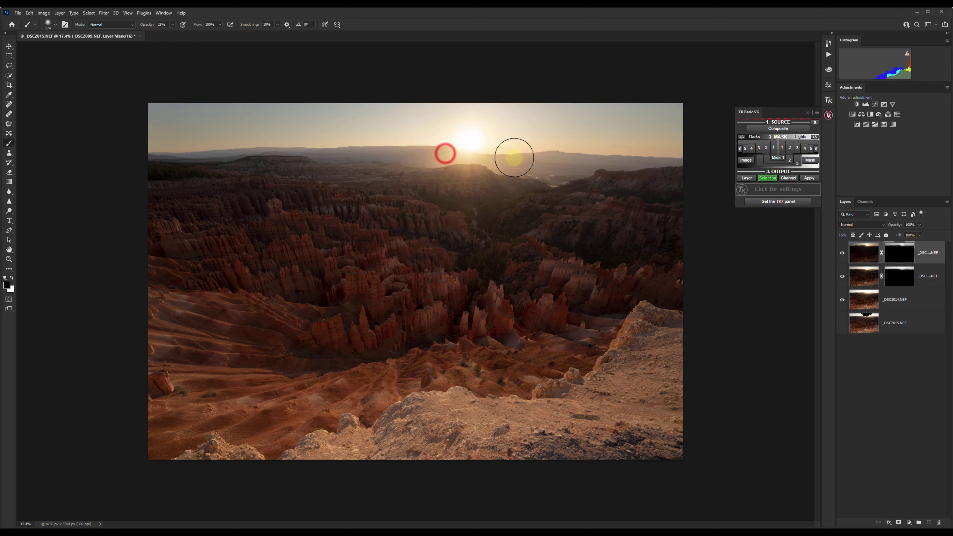
Compare the sky with and without the masked _DSC2009.NEF and _DSC2012.NEF layers.
click(843, 254)
click(843, 254)
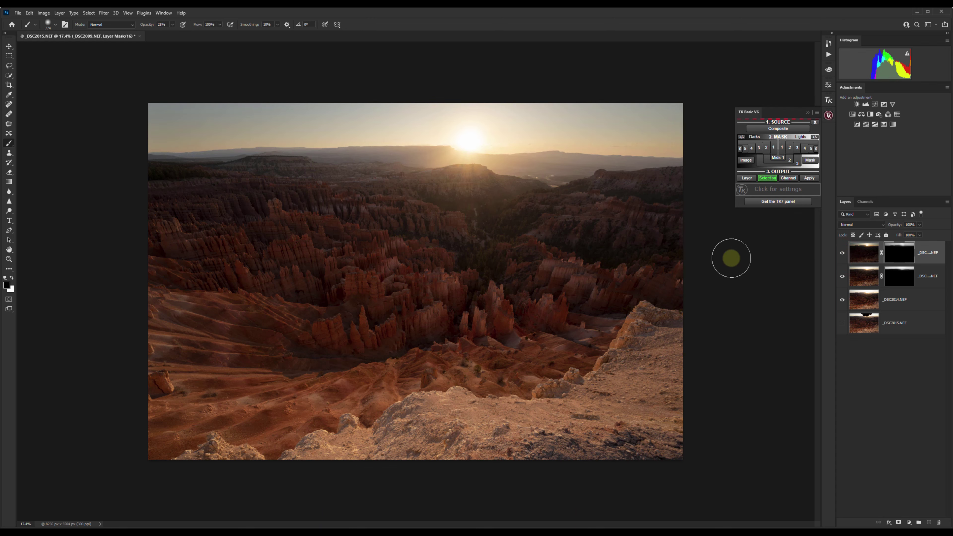
drag(841, 255, 842, 278)
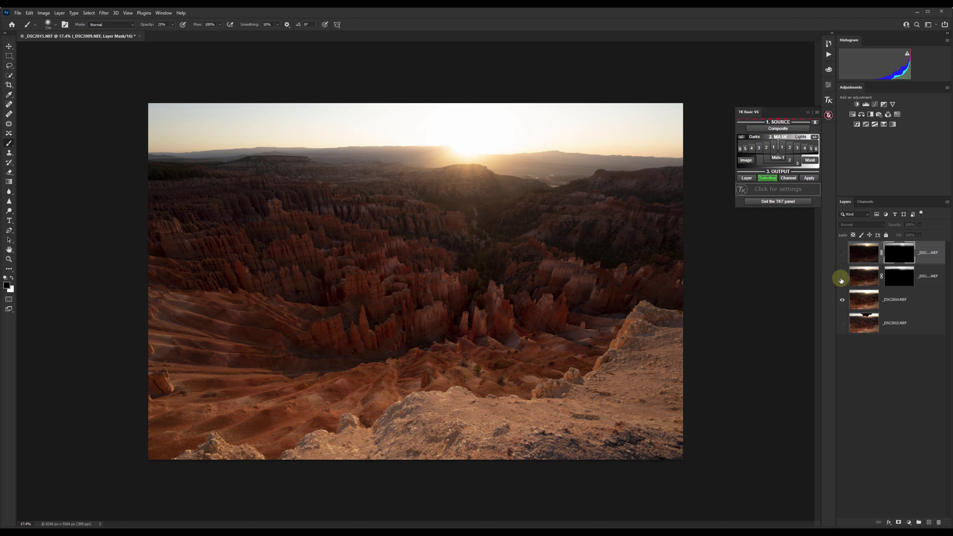
click(842, 278)
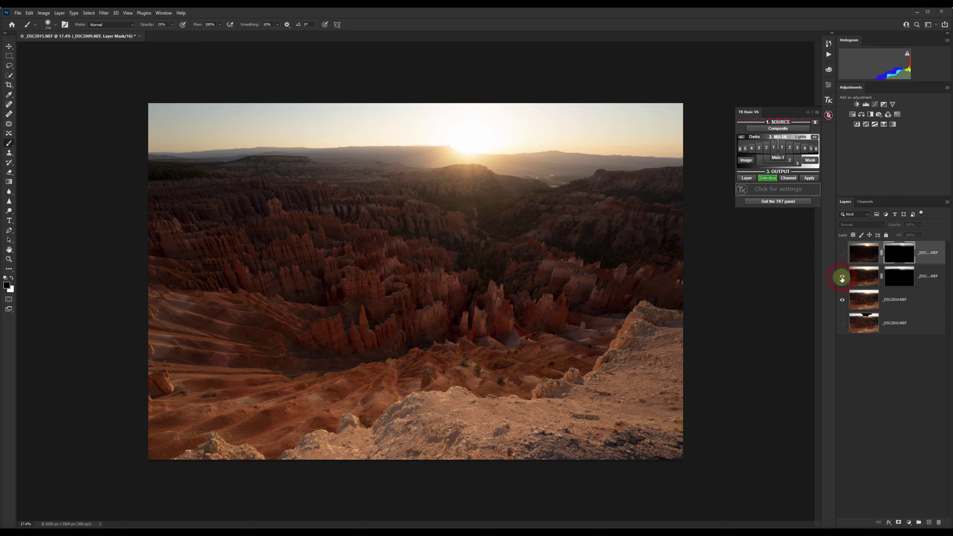
click(842, 253)
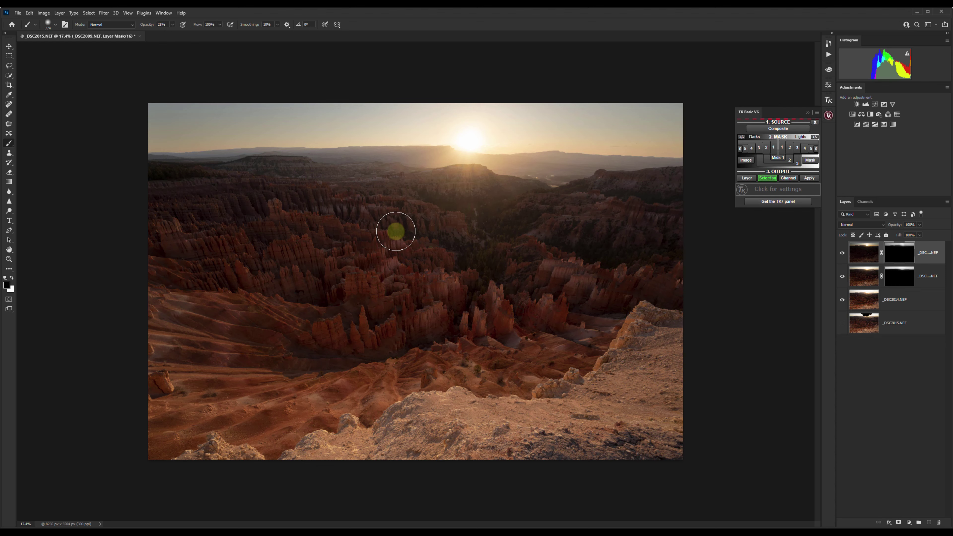
click(842, 253)
click(843, 276)
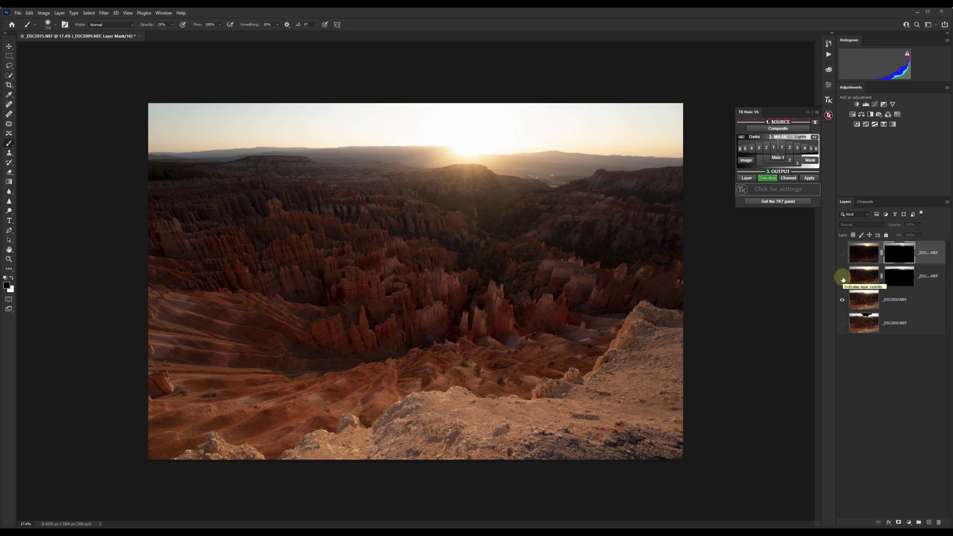
click(842, 278)
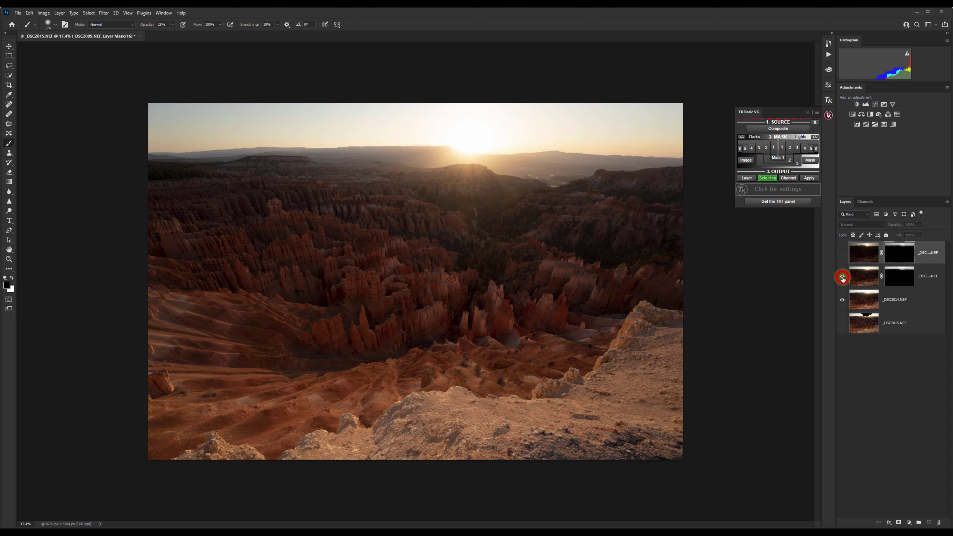
click(843, 254)
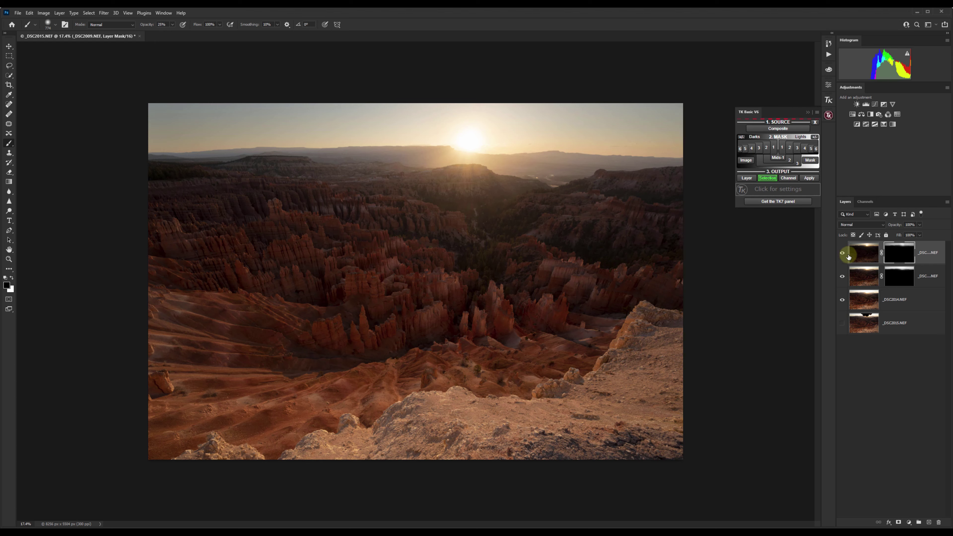
Move the _DSC2015.NEF layer to the top of the layer stack and make it visible.
click(863, 322)
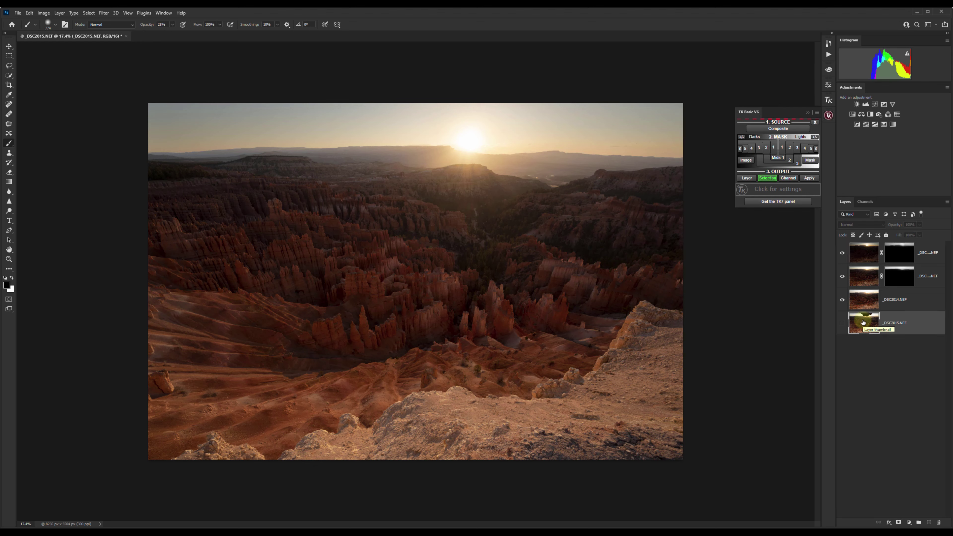
drag(867, 325, 859, 249)
click(841, 253)
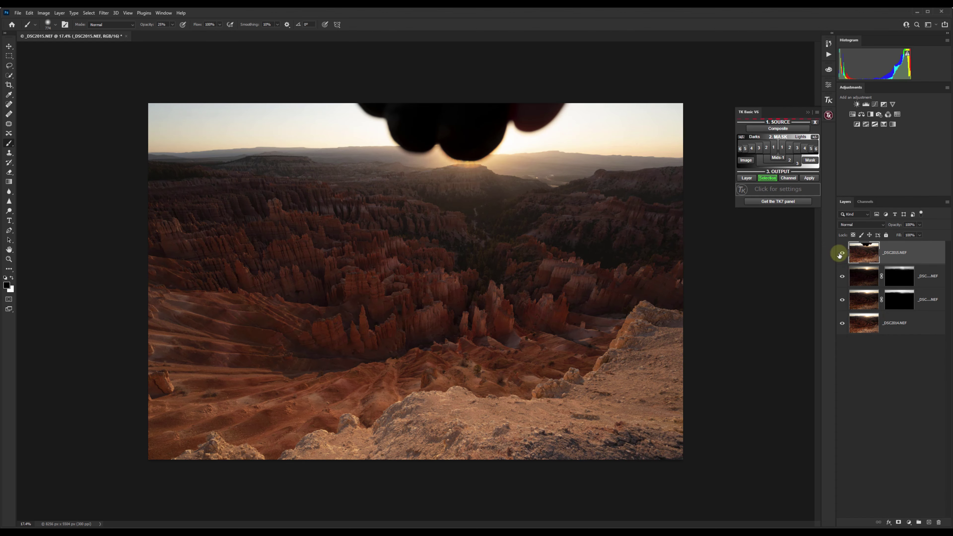
Compare the canyon shadows with and without the _DSC2015.NEF layer.
click(842, 253)
click(841, 254)
click(842, 254)
click(841, 254)
click(843, 254)
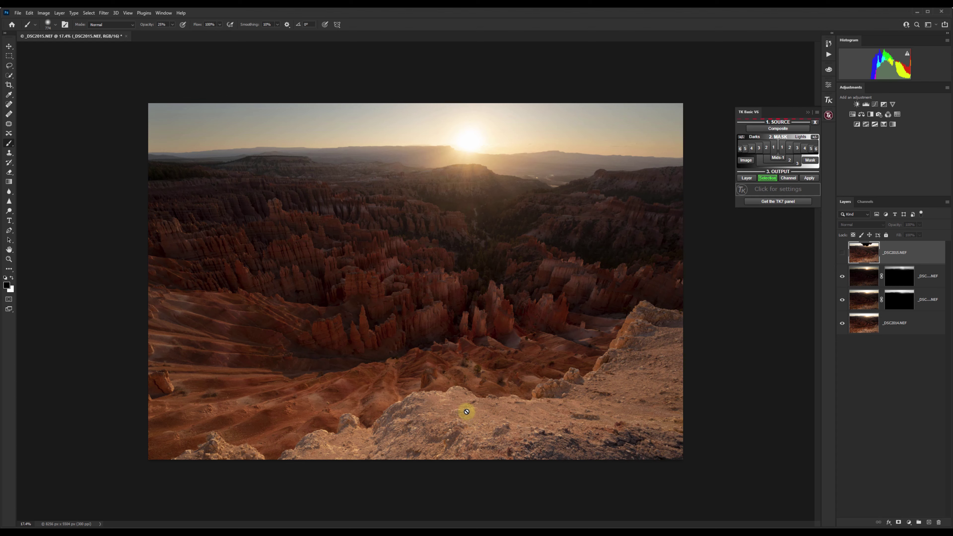
click(842, 254)
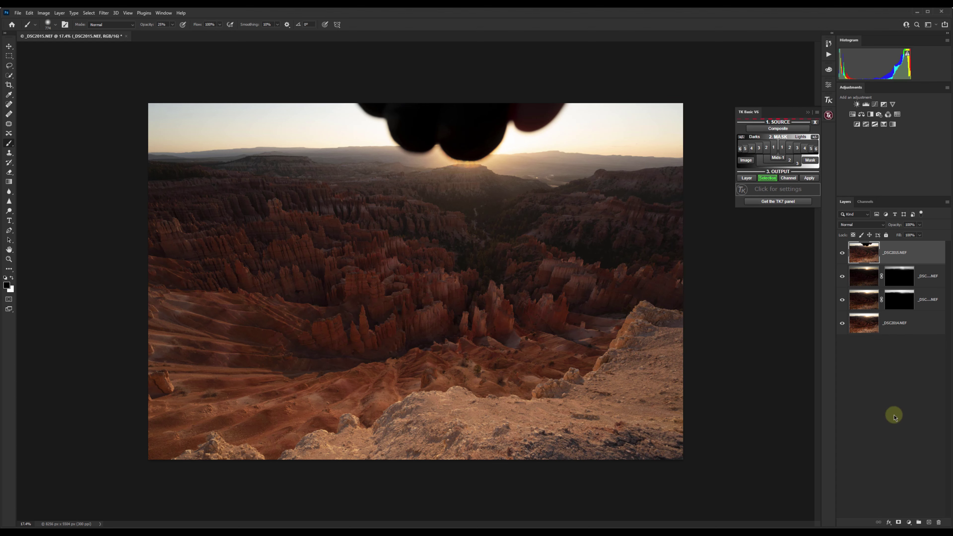
click(900, 523)
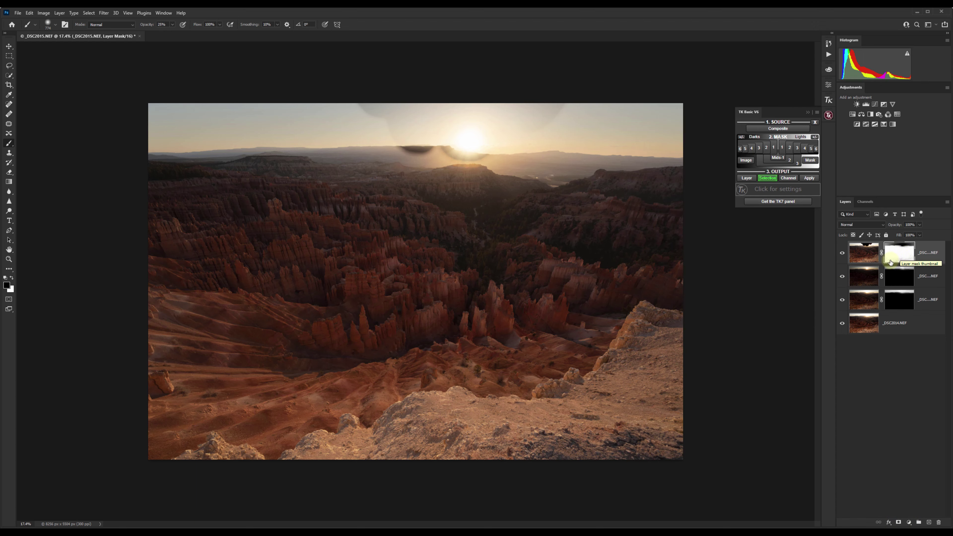
click(899, 259)
right_click(897, 255)
click(893, 272)
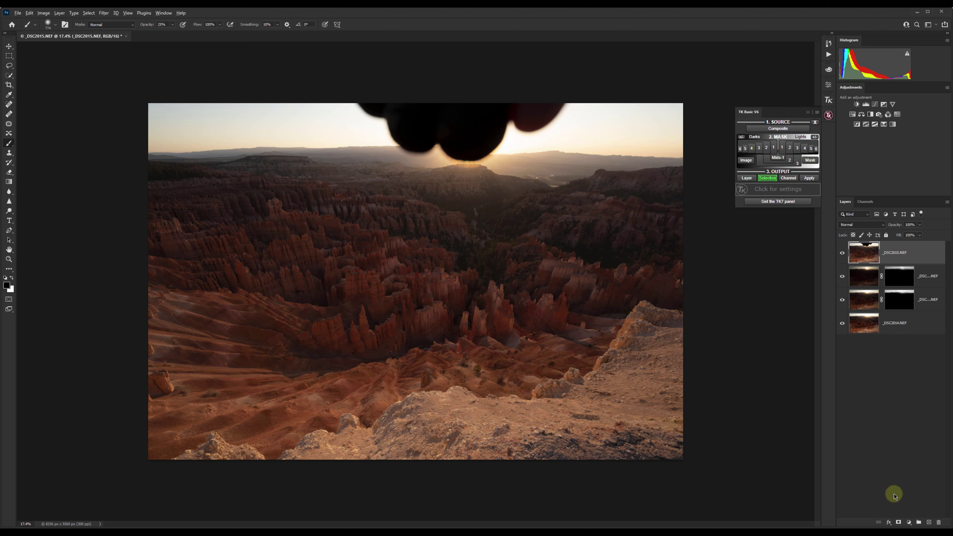
Add a black layer mask to the _DSC2015.NEF layer and paint white at 50% opacity over the shadowed rock formations in the middle of the canyon.
alt+click(898, 522)
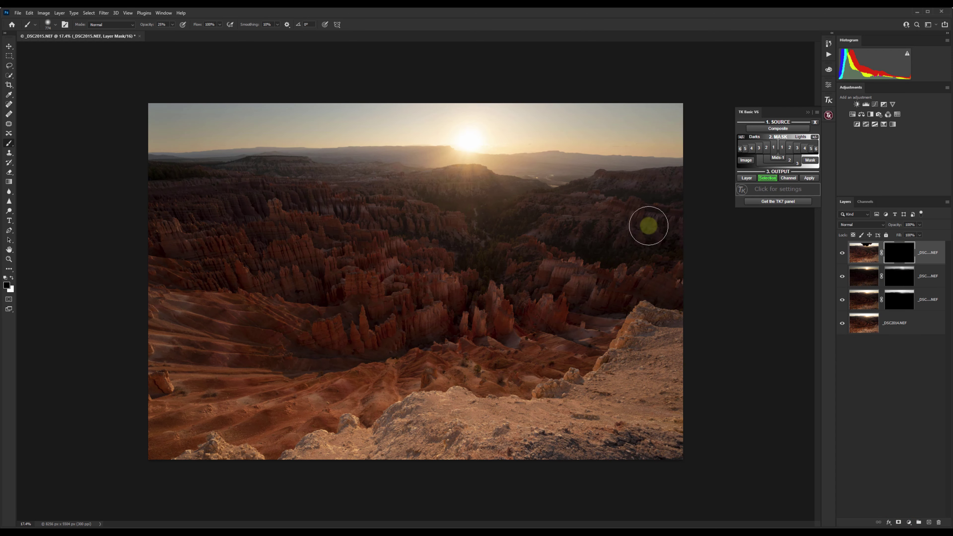
scroll(417, 277, up, 5)
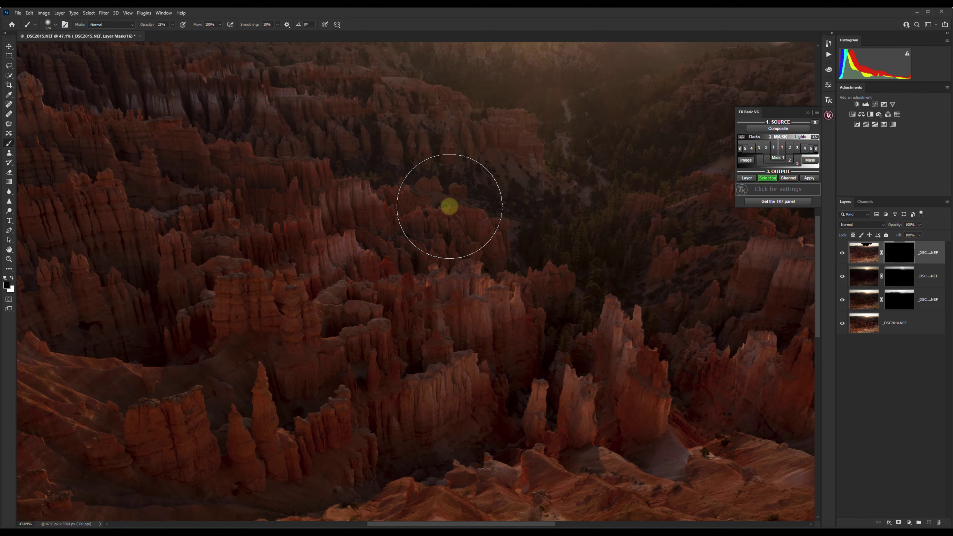
key(x)
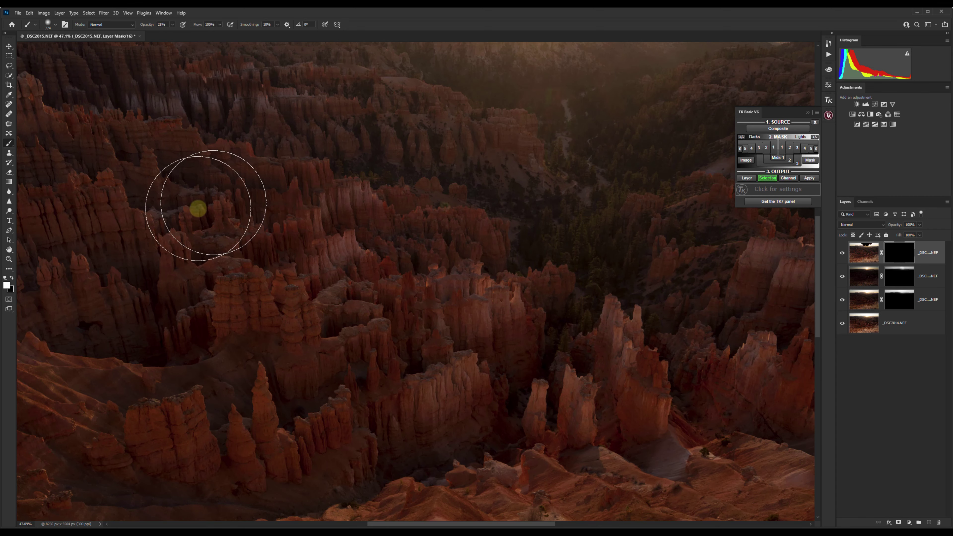
drag(148, 27, 160, 29)
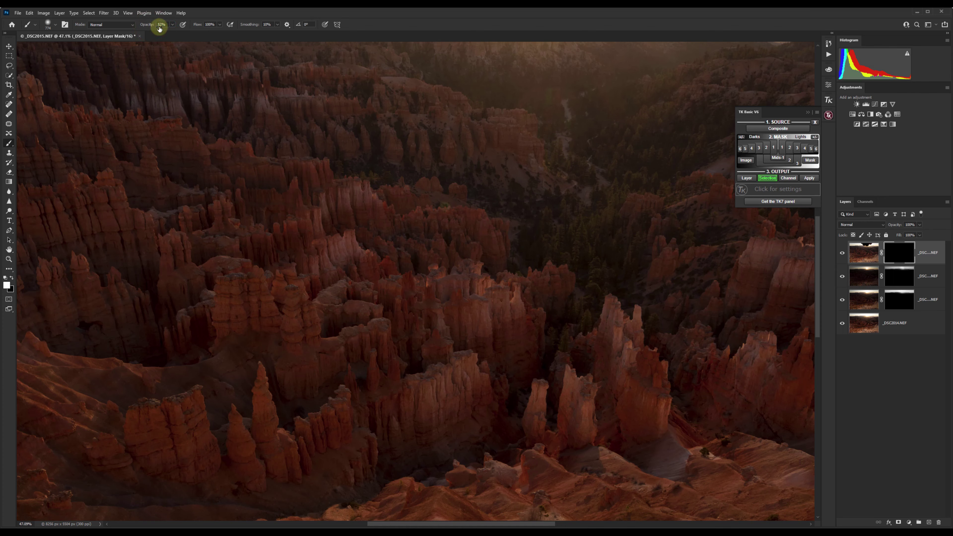
drag(506, 254, 462, 260)
click(444, 209)
click(443, 208)
click(446, 208)
click(449, 209)
drag(464, 215, 484, 223)
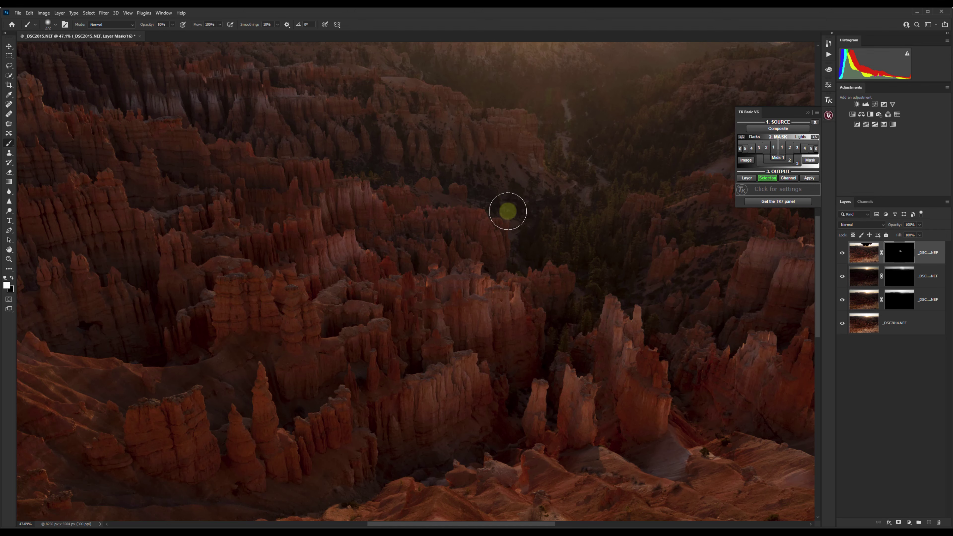
Compare the painted canyon shadows with and without the masked _DSC2015.NEF layer.
click(840, 254)
click(840, 254)
click(840, 255)
click(840, 255)
Paint white with larger soft brushes across the dark valley below the sun on the _DSC2015.NEF layer mask.
scroll(696, 241, down, 2)
scroll(600, 197, up, 2)
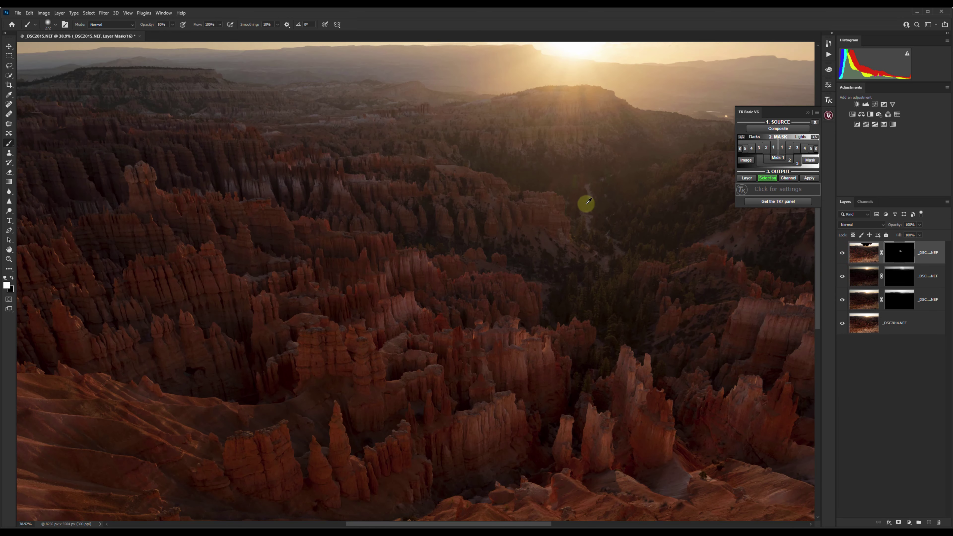
mouse_move(580, 220)
mouse_down()
mouse_move(570, 201)
mouse_move(537, 202)
mouse_move(570, 213)
mouse_move(661, 203)
mouse_up()
scroll(655, 250, down, 1)
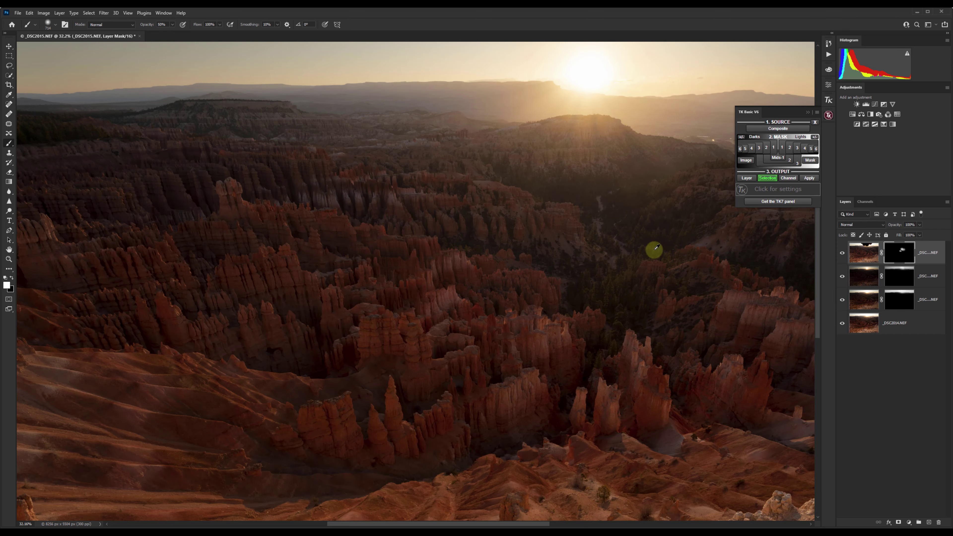
scroll(662, 201, right, 2)
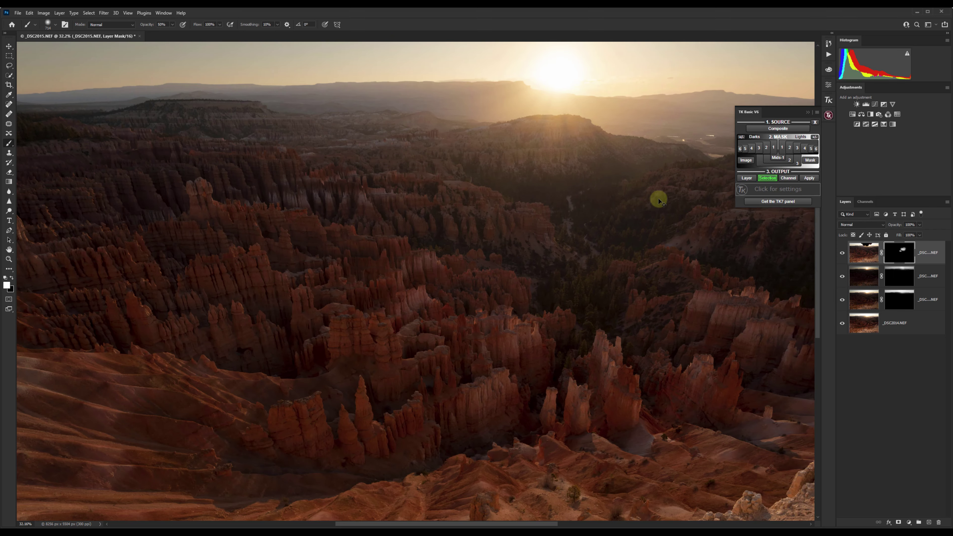
scroll(662, 201, right, 1)
scroll(567, 212, down, 1)
drag(573, 215, 619, 206)
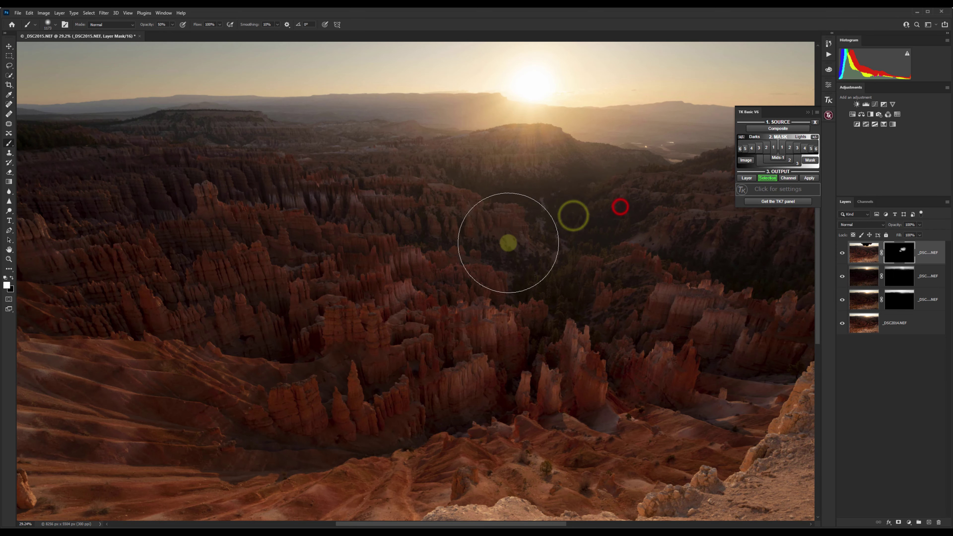
mouse_move(464, 219)
mouse_down()
mouse_move(602, 236)
mouse_move(645, 211)
mouse_move(623, 239)
mouse_up()
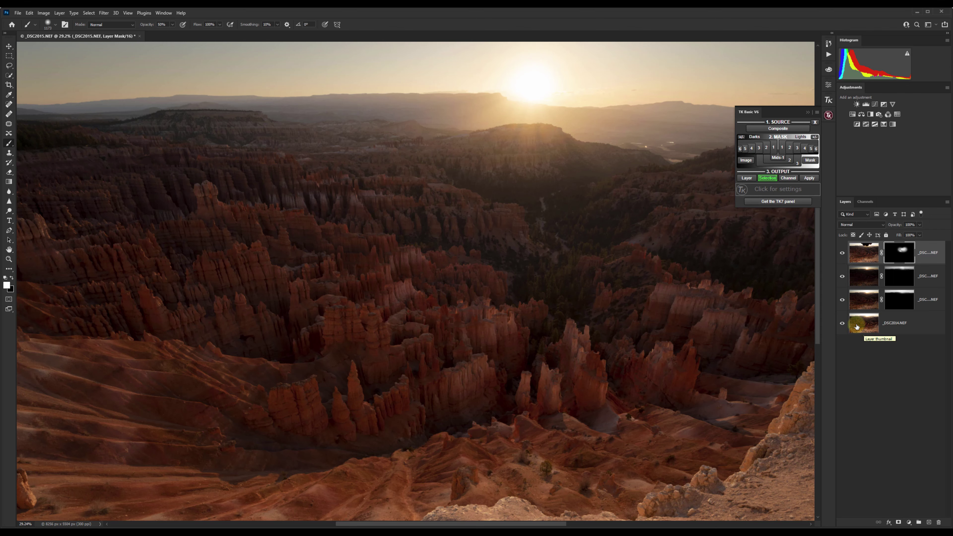
Fit the whole image in view, collapse the TK Basic V6 panel and compare the blend with and without the _DSC2015.NEF layer.
key(ctrl+0)
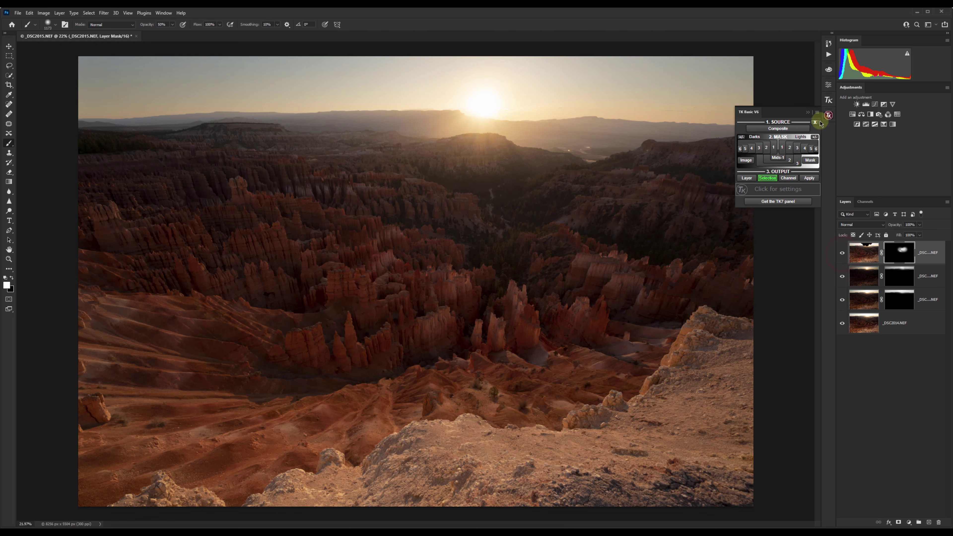
click(807, 113)
click(841, 254)
click(841, 254)
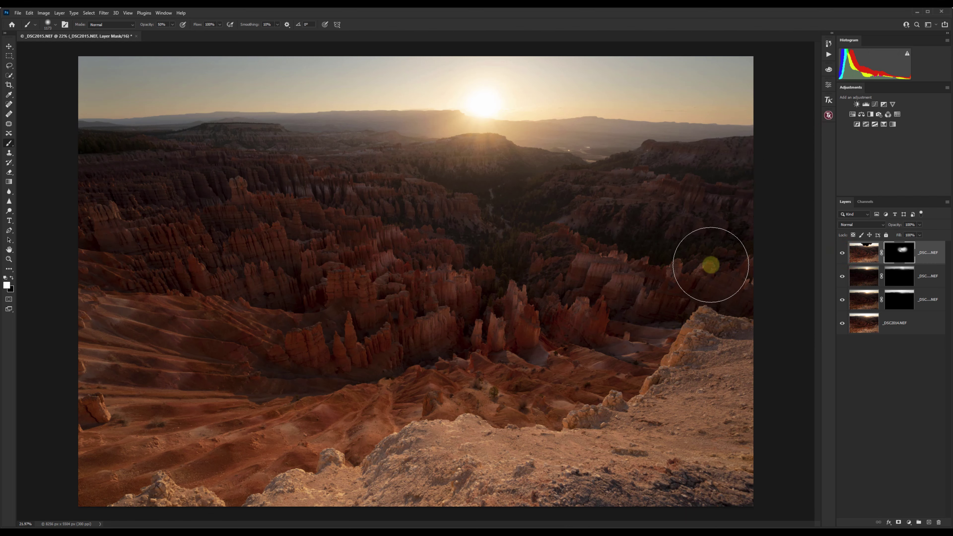